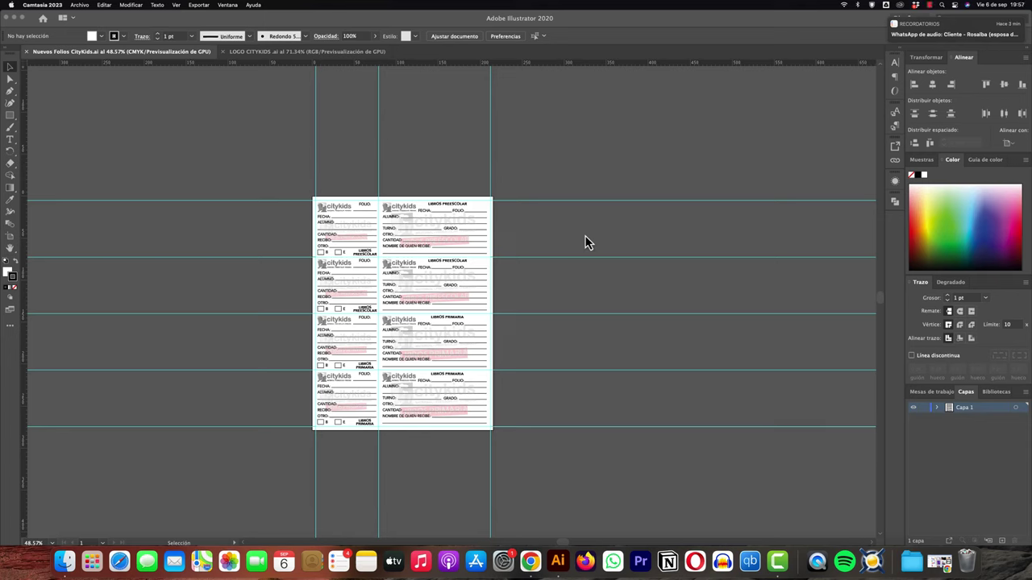
Step: Bring the Illustrator folio sheet forward and fit the whole artboard in the window
left_click(586, 243)
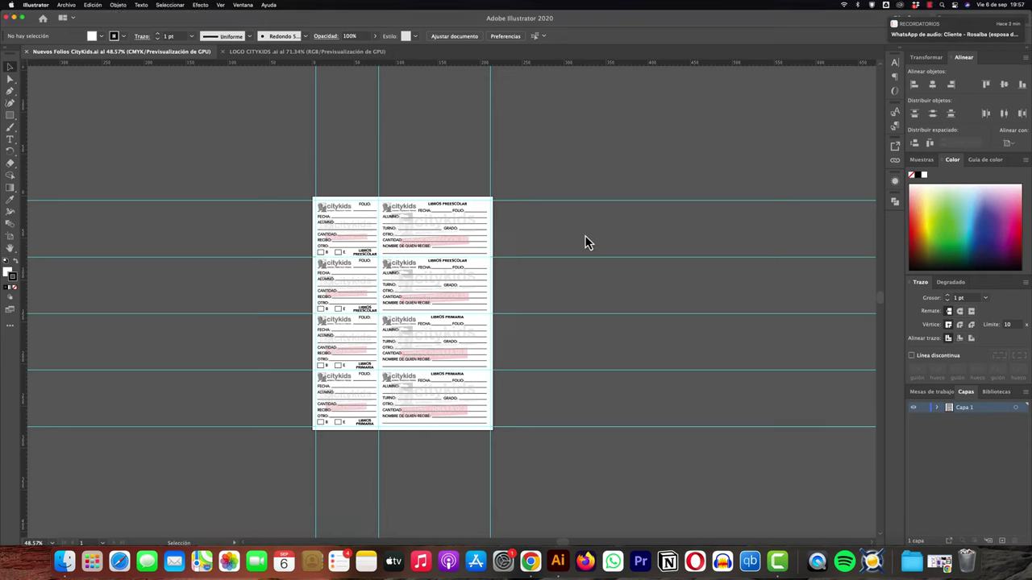
key("a")
key("ctrl+0")
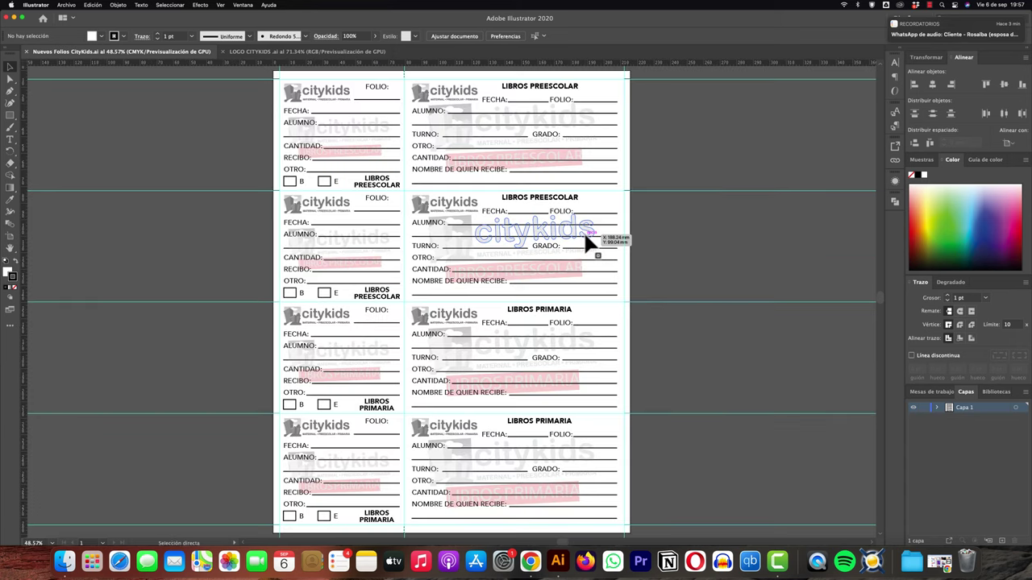
key("v")
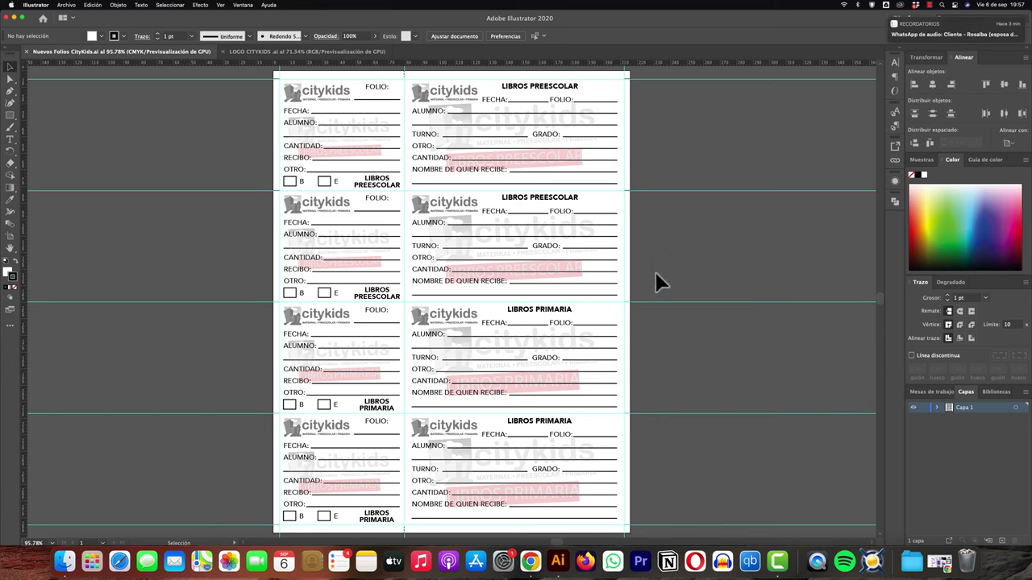
Step: Select an object inside the second coupon row's group with Direct Selection
left_click(557, 266)
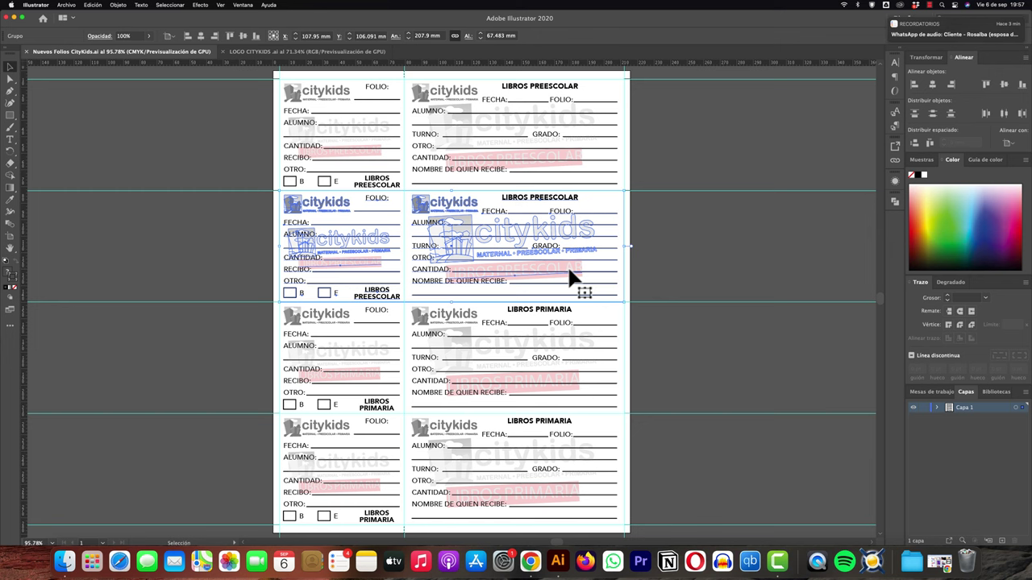
key("a")
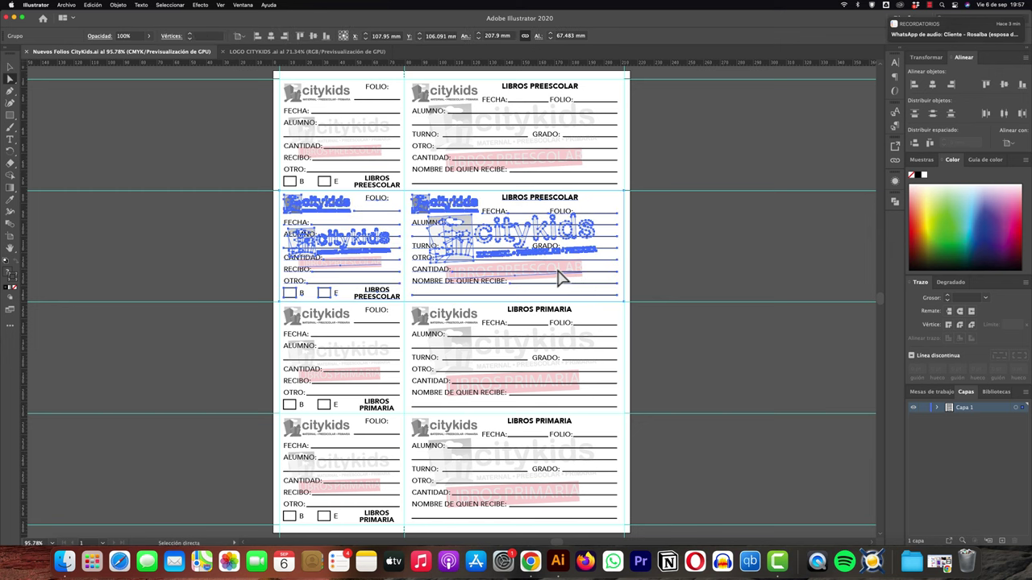
left_click(553, 276)
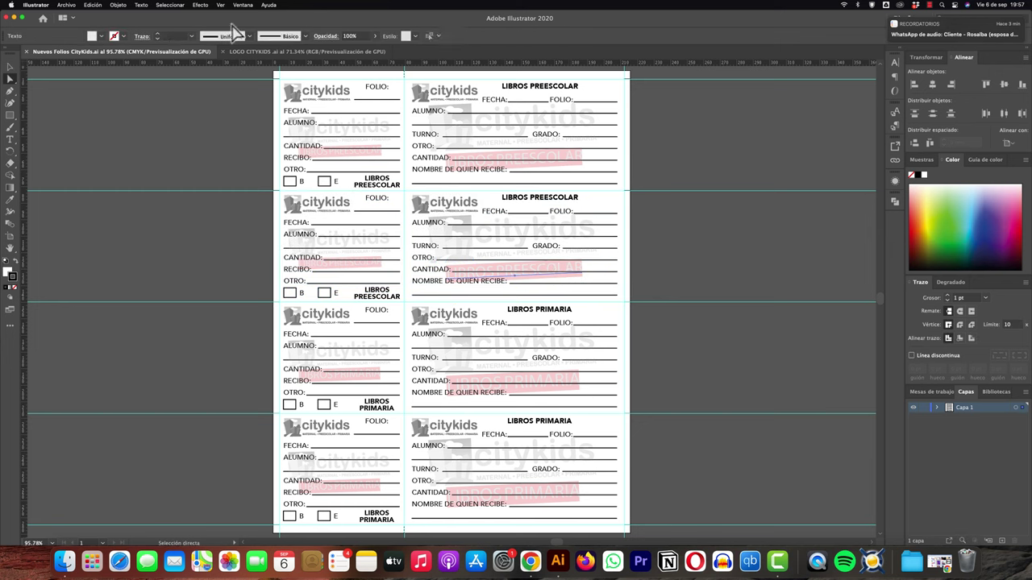
Step: Select all pink LIBROS PREESCOLAR and PRIMARIA labels by matching appearance, then delete them
left_click(169, 5)
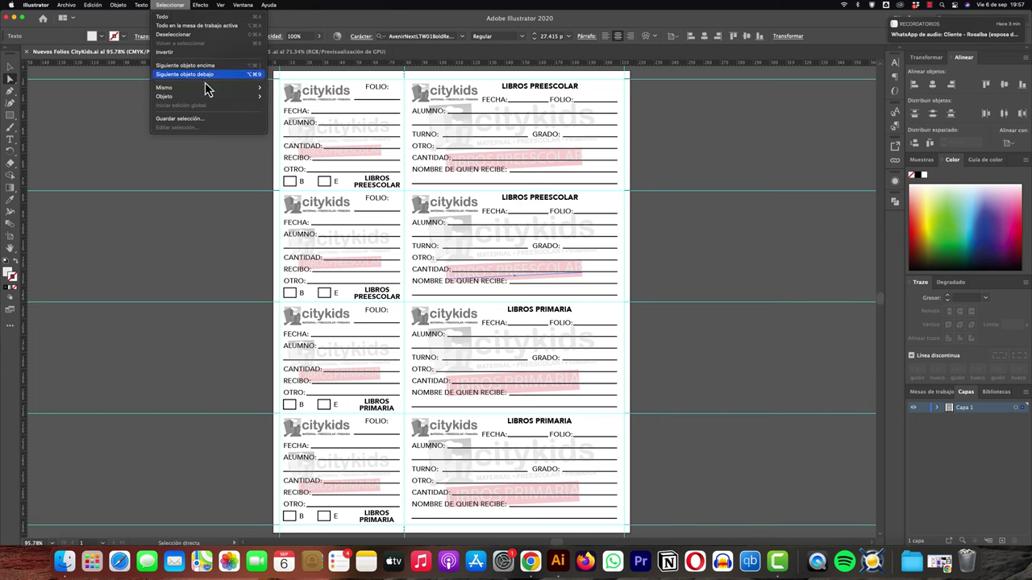
mouse_move(164, 87)
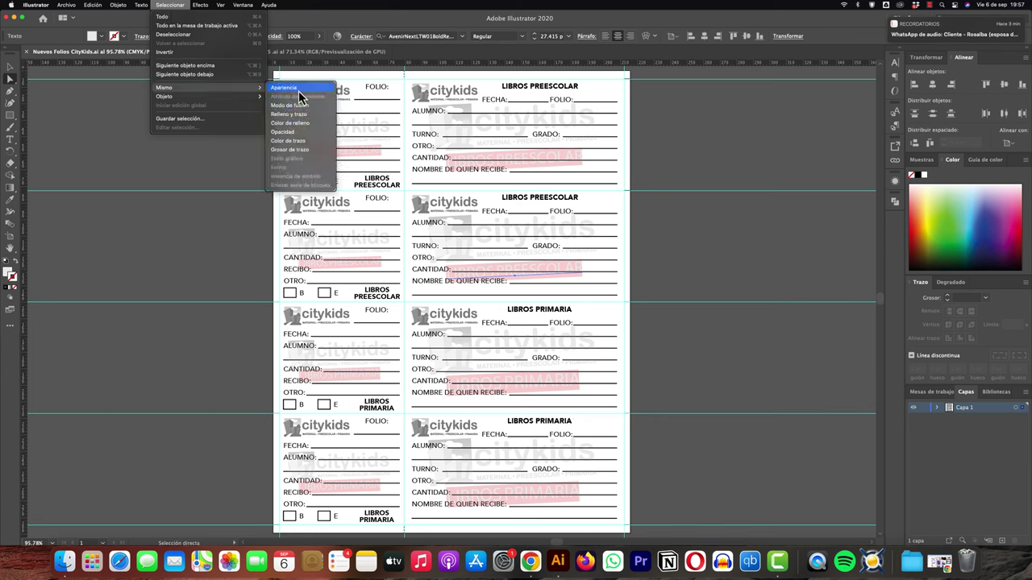
left_click(298, 89)
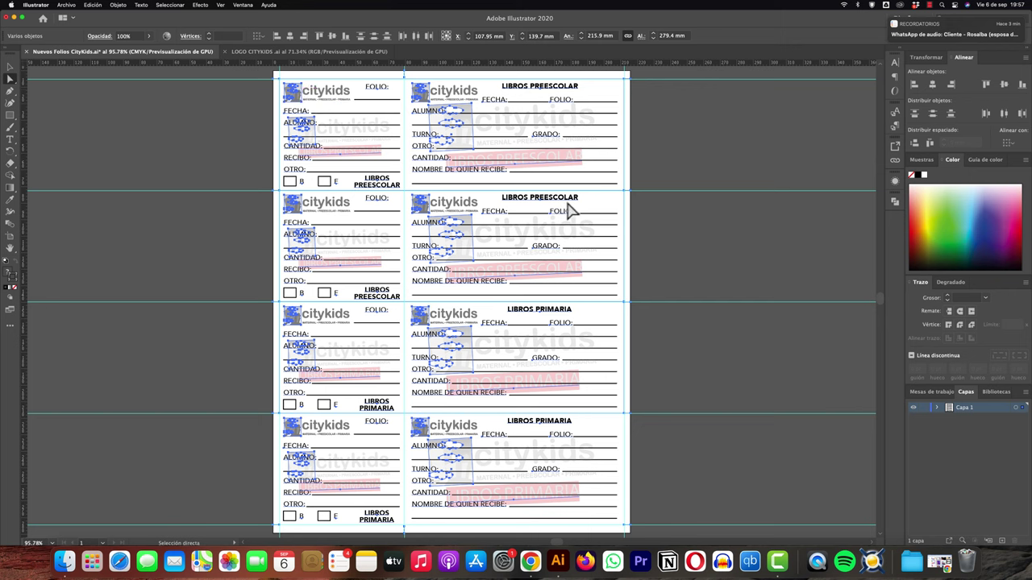
left_click(721, 261)
left_click(520, 282)
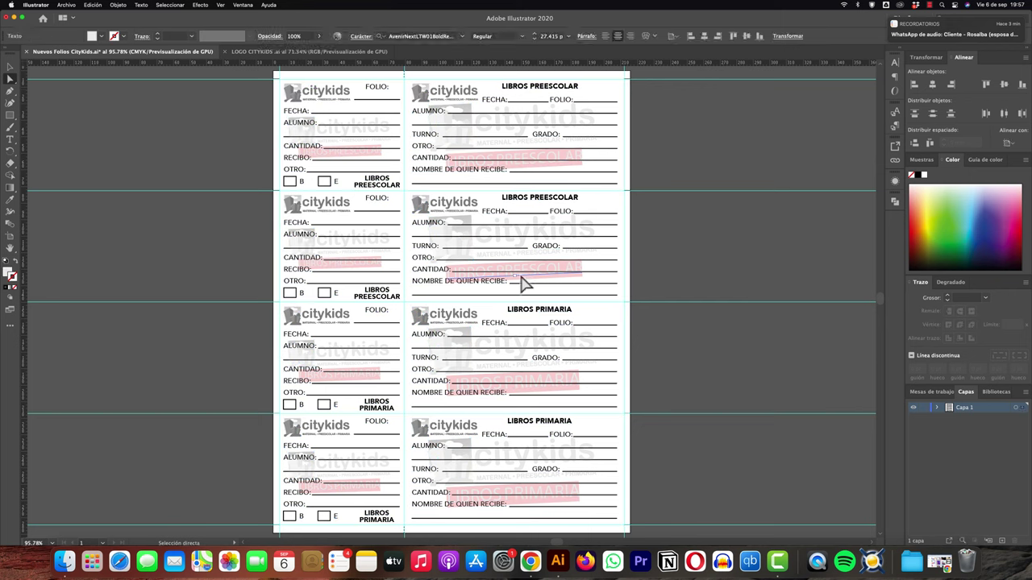
left_click(505, 169, "shift")
left_click_drag(357, 151, 355, 261)
key("ctrl+d")
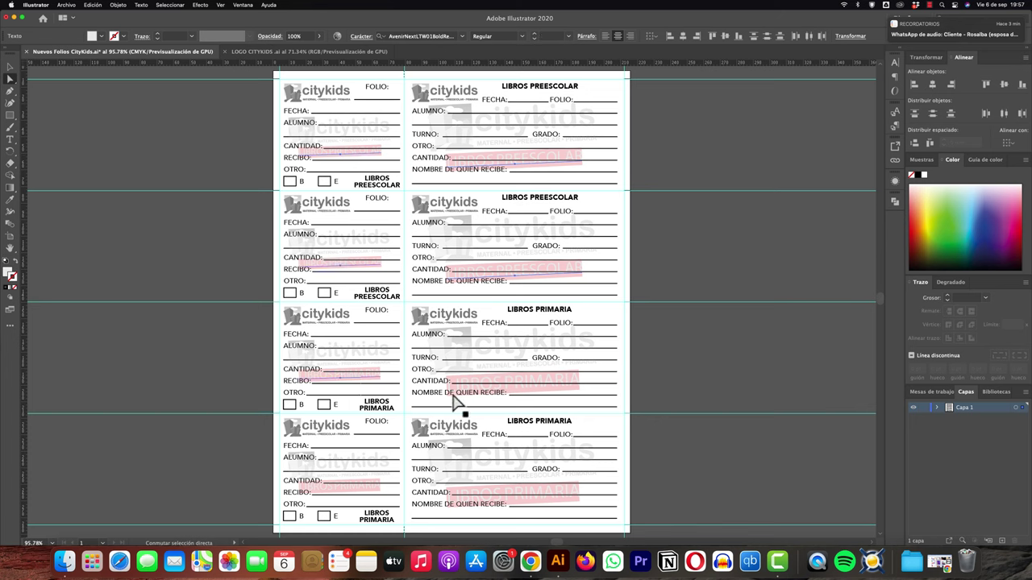
left_click(524, 390, "shift")
left_click(524, 499, "shift")
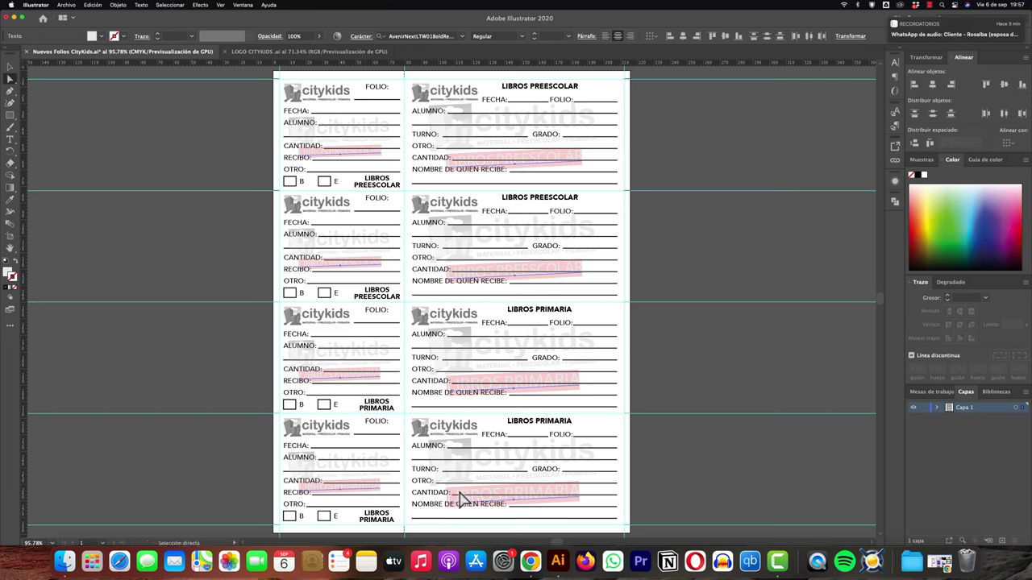
key("Delete")
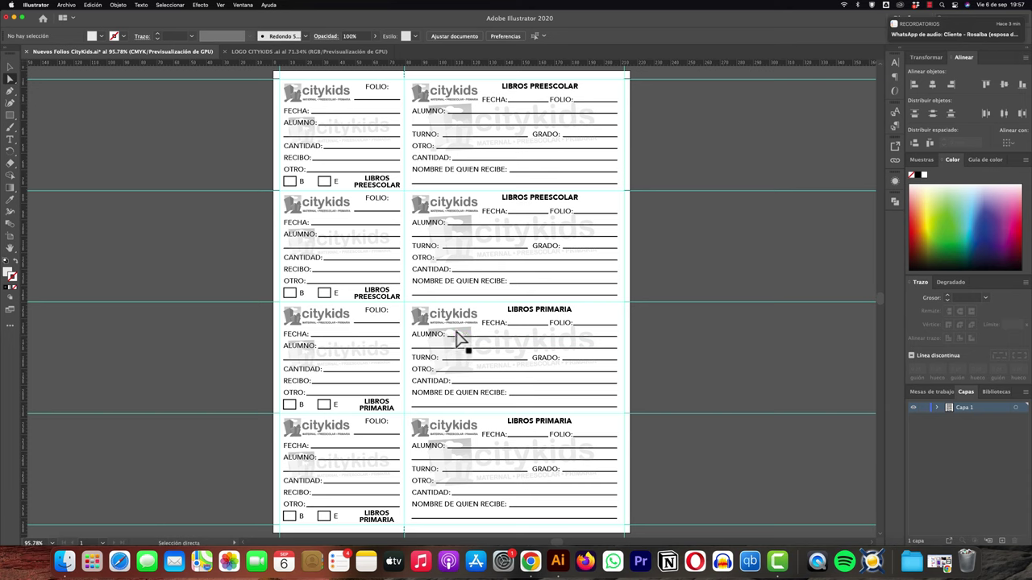
Step: Zoom and pan in to inspect the old citykids logo on the third coupon
left_click(444, 325)
left_click(666, 346)
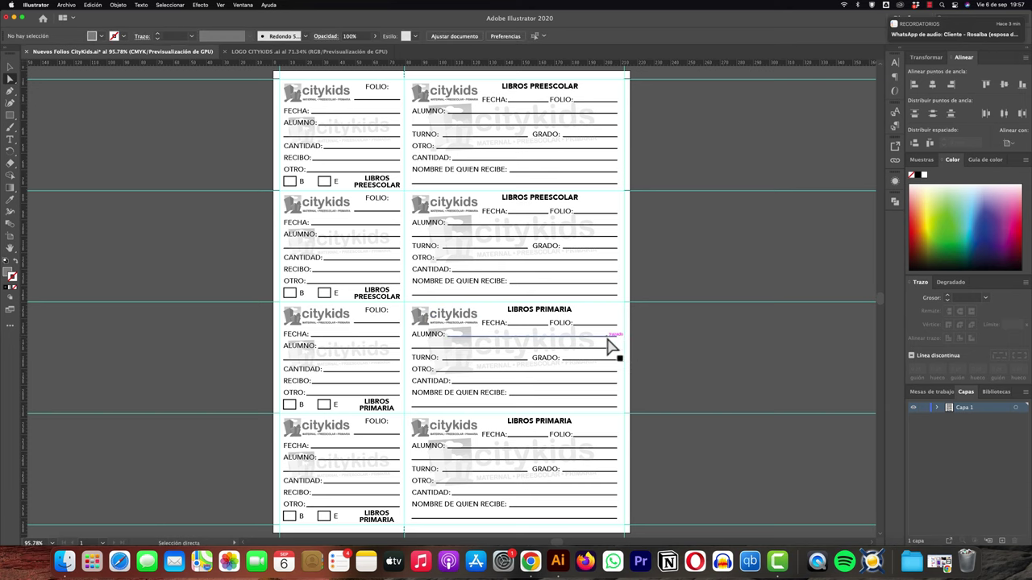
scroll(534, 326, "up", 5)
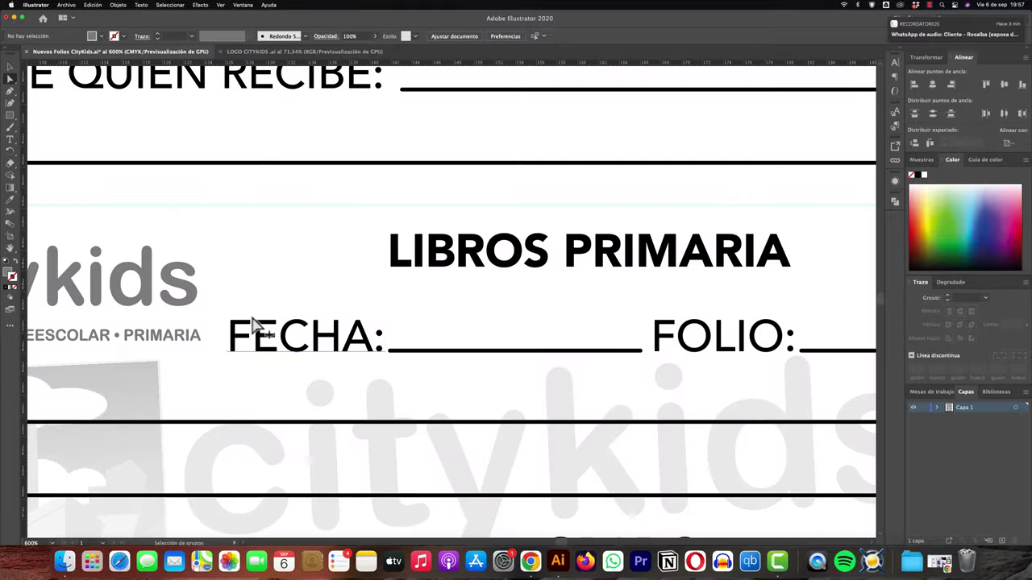
mouse_move(368, 322)
left_mouse_down()
mouse_move(589, 323)
mouse_move(495, 320)
left_mouse_up()
left_click(10, 67)
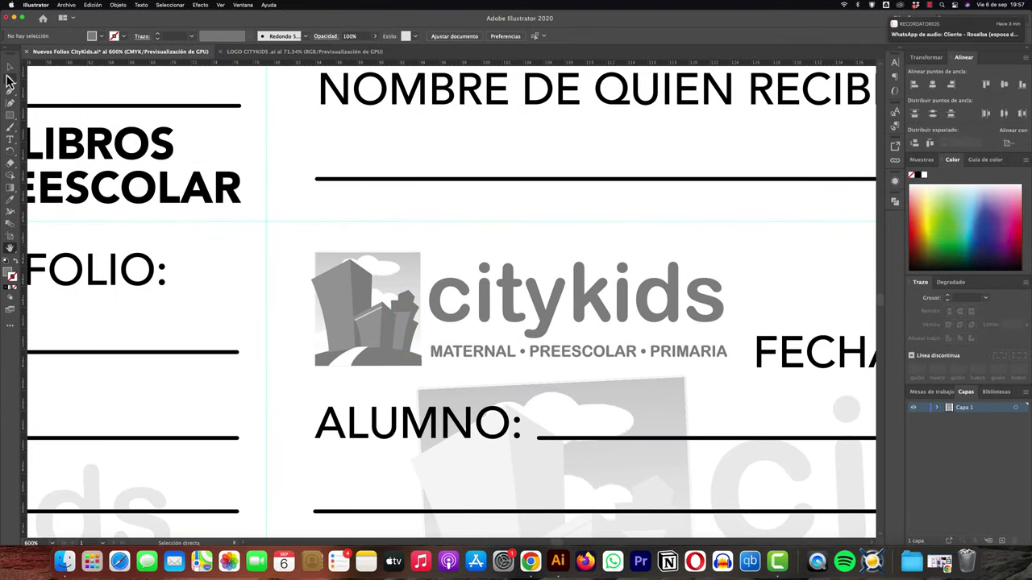
scroll(455, 256, "down", 5)
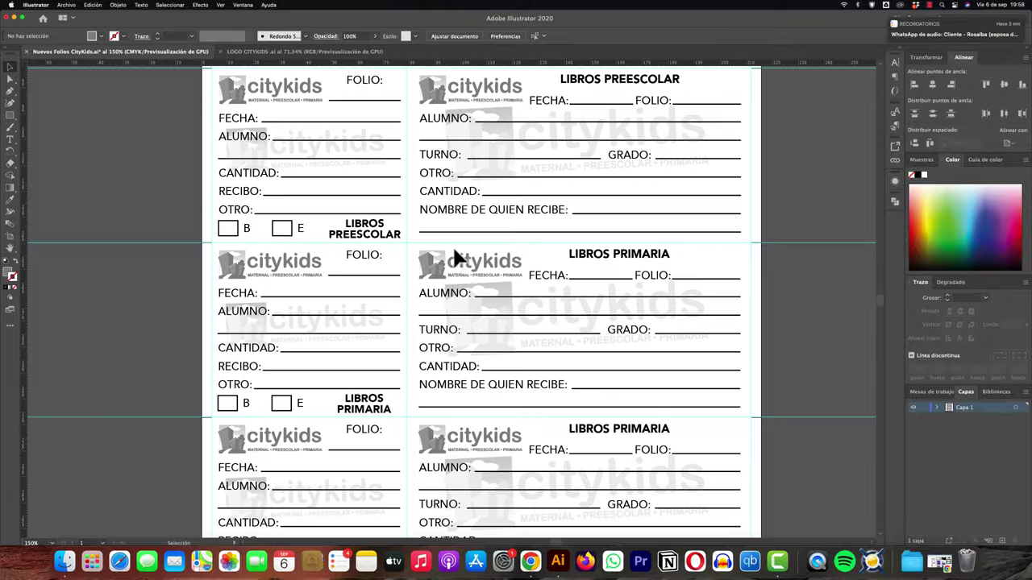
scroll(451, 259, "up", 4)
scroll(444, 266, "down", 3)
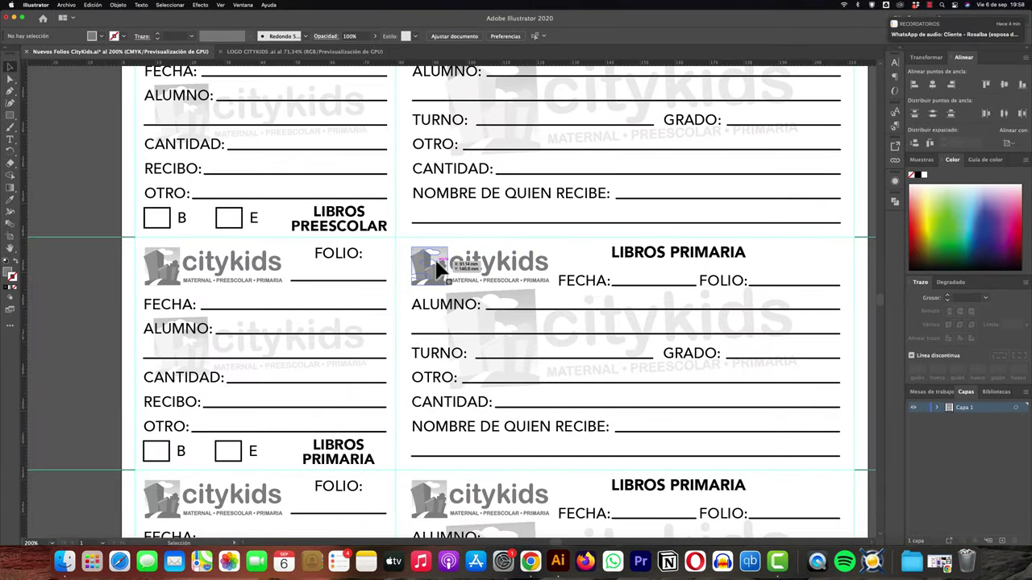
scroll(435, 265, "down", 5)
scroll(435, 265, "up", 5)
scroll(435, 264, "down", 2)
scroll(451, 266, "down", 3)
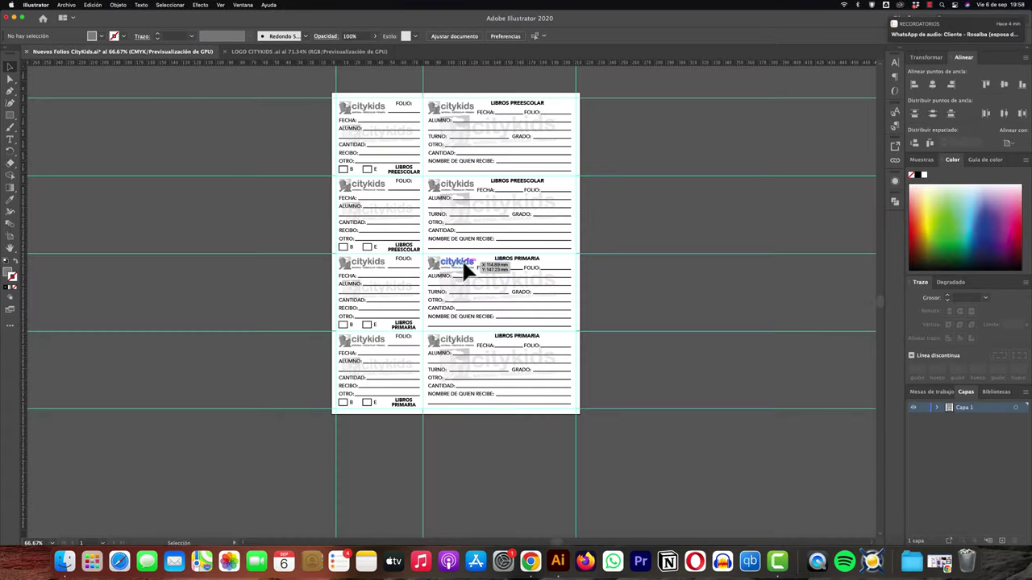
Step: Check the third and middle rows' old logo groups, then bring up the LOGO CITYKIDS document
left_click(472, 263)
scroll(617, 274, "up", 3)
scroll(613, 274, "up", 2)
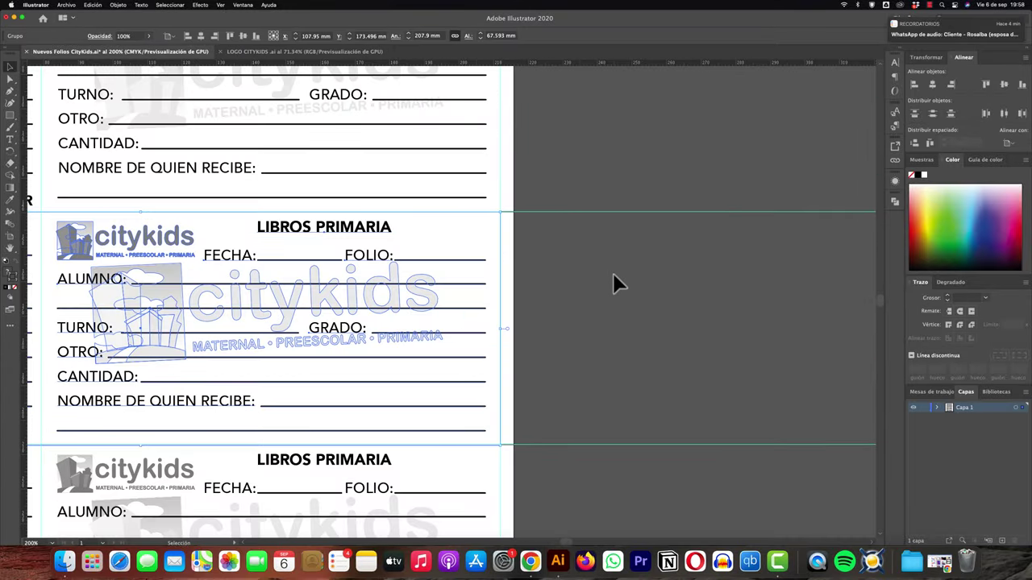
scroll(613, 273, "down", 1)
left_click(589, 216)
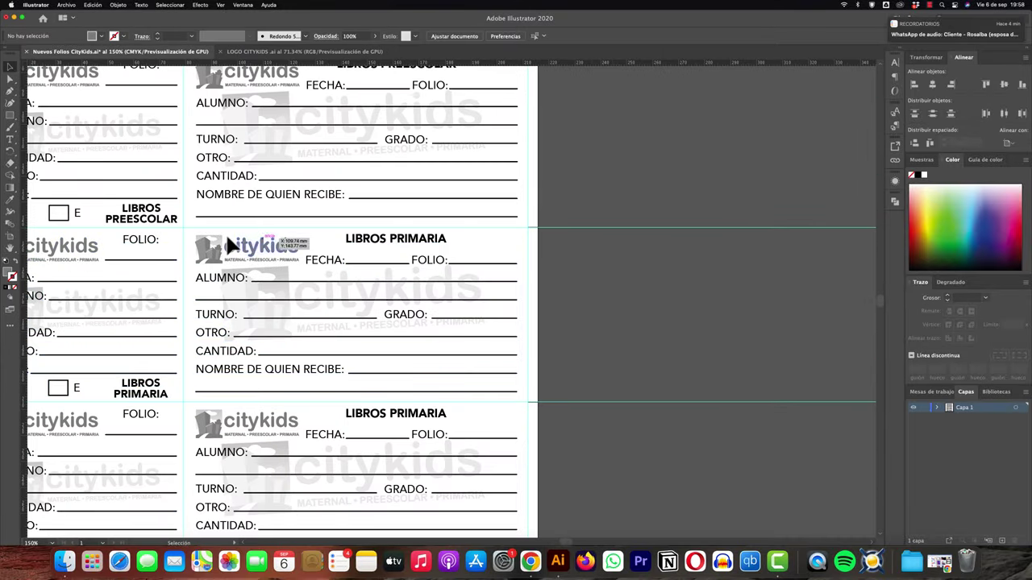
left_click(233, 253)
left_click(628, 162)
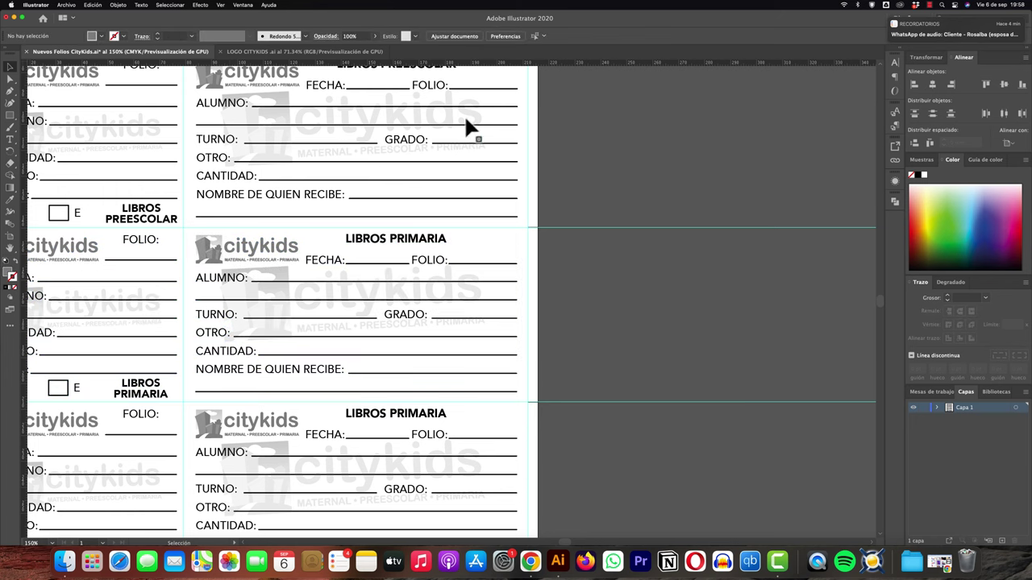
left_click(302, 52)
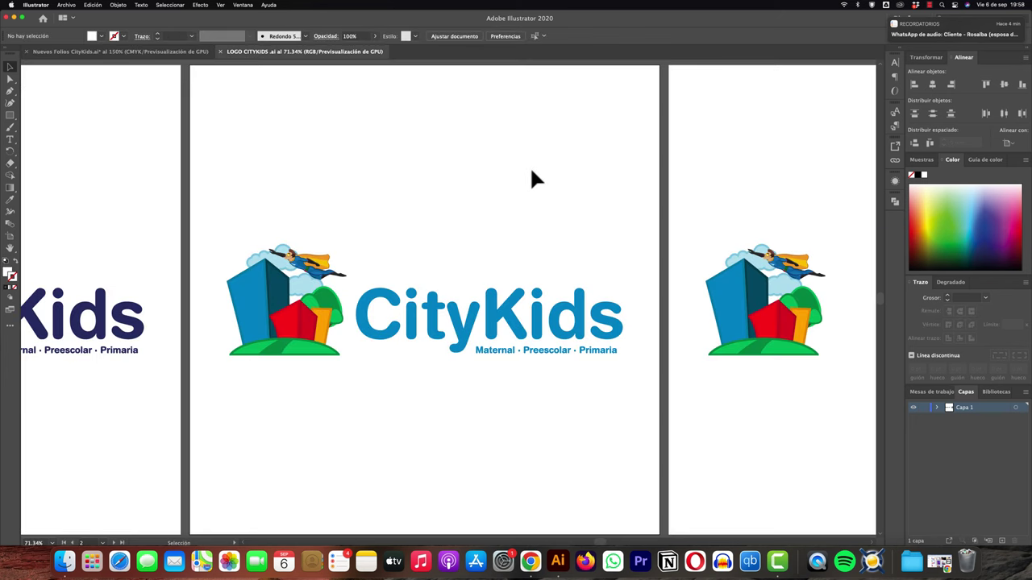
Step: Paste the colour CityKids logo into the folio sheet, shrunk to about 51 mm over the first Libros Primaria logo
left_click(418, 328)
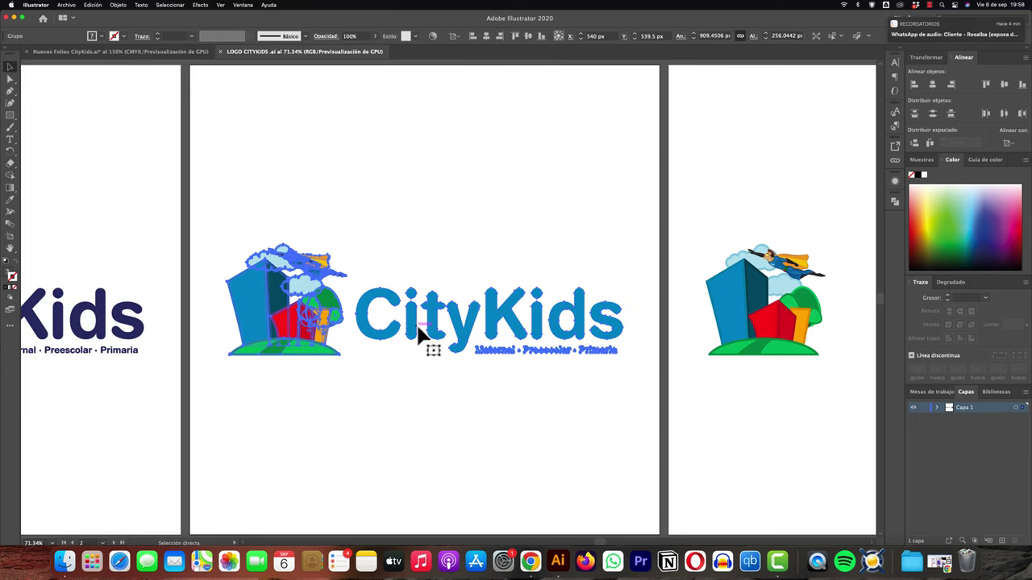
left_click(68, 52)
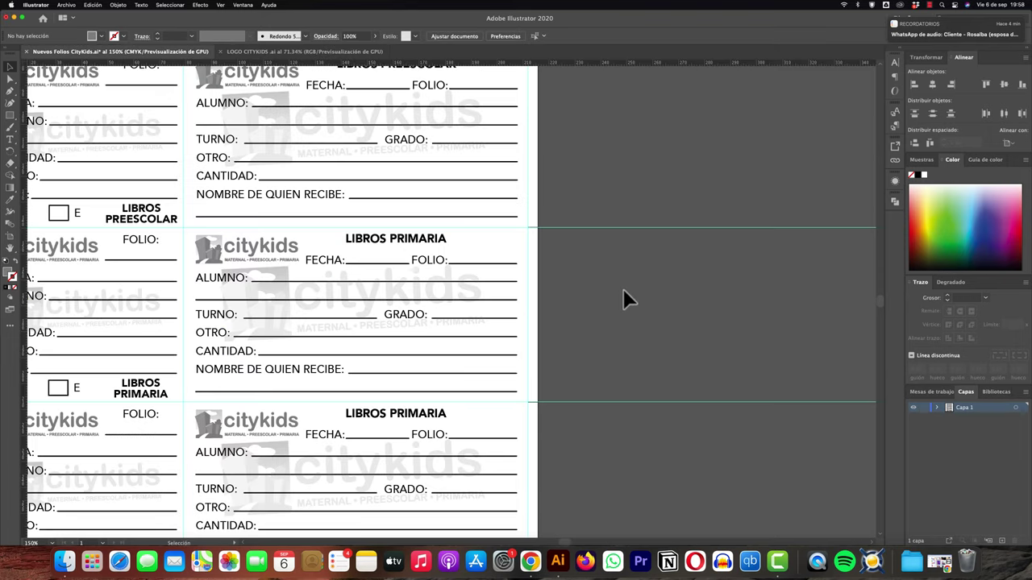
key("super+v")
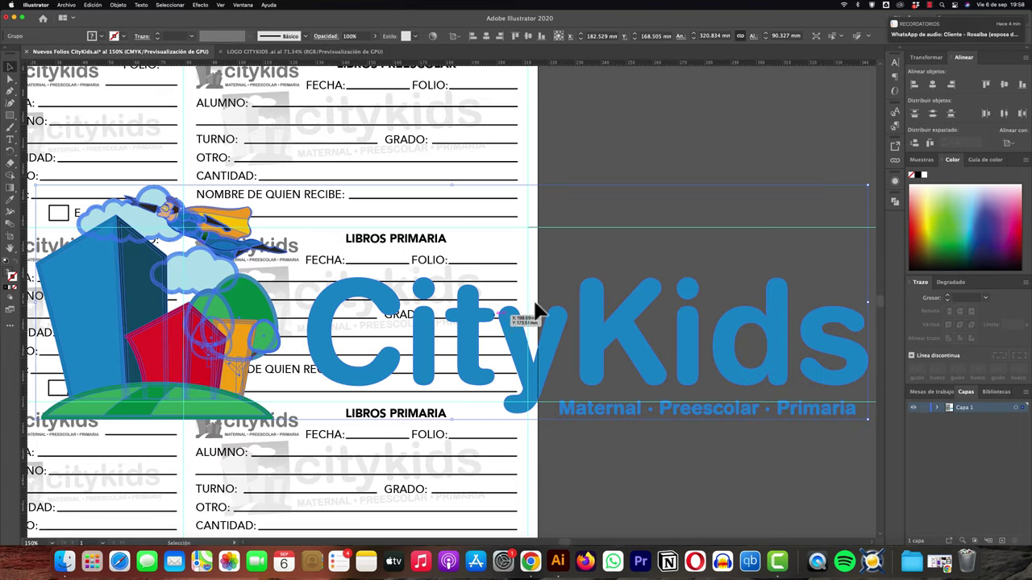
key("super+minus")
key("super+minus")
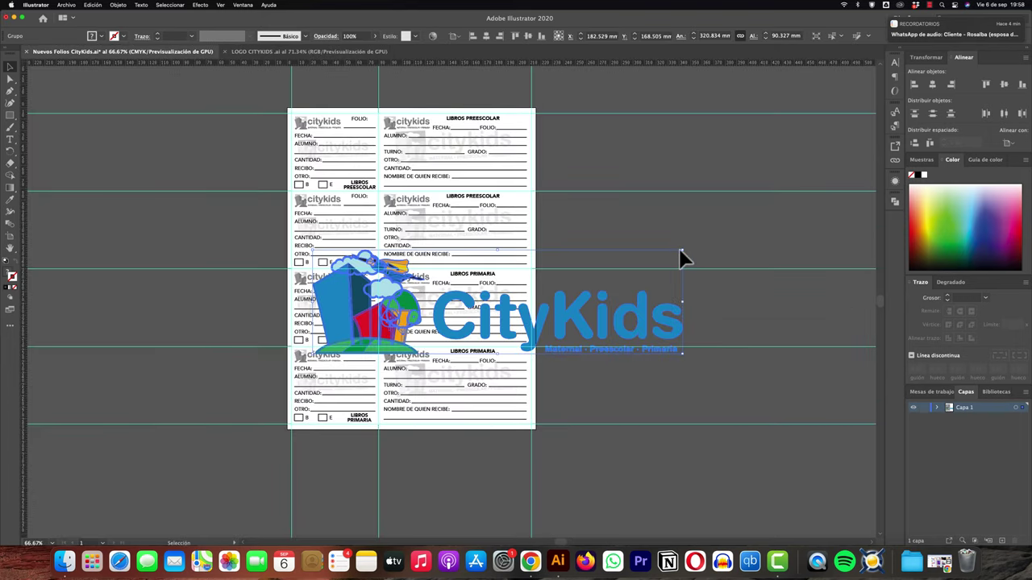
mouse_move(681, 253)
left_mouse_down()
mouse_move(502, 314)
mouse_move(413, 282)
left_mouse_up()
key("super+plus")
key("super+plus")
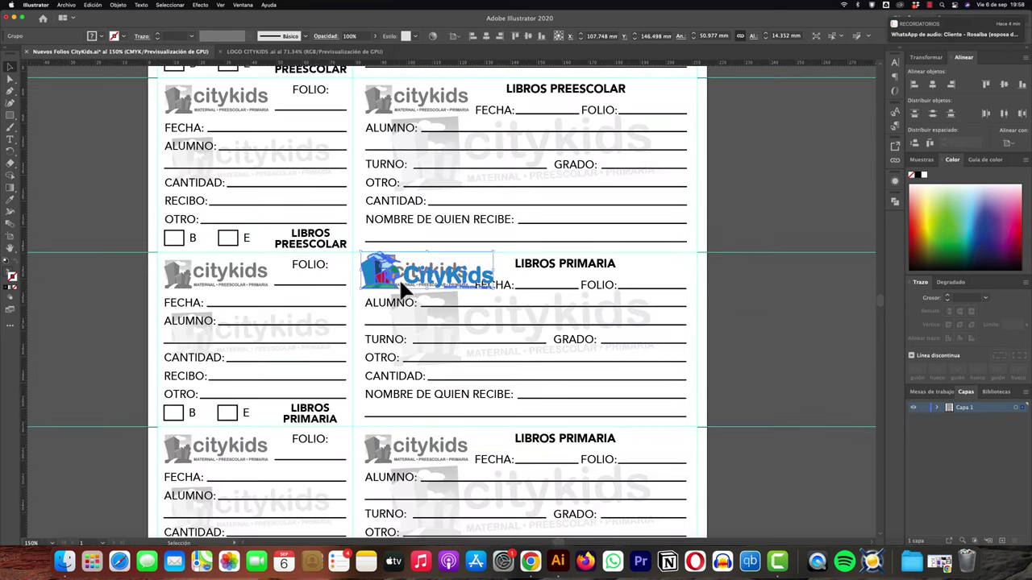
Step: Scale the CityKids logo to about 41.7 mm wide and nudge it over the old LIBROS PRIMARIA logo
key("super+plus")
key("super+plus")
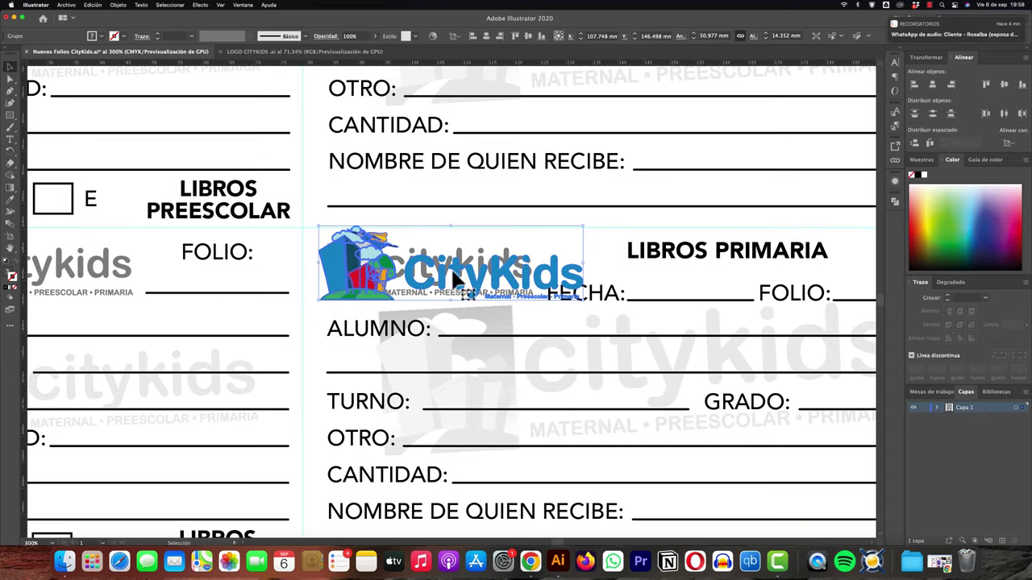
left_click_drag(584, 229, 529, 242)
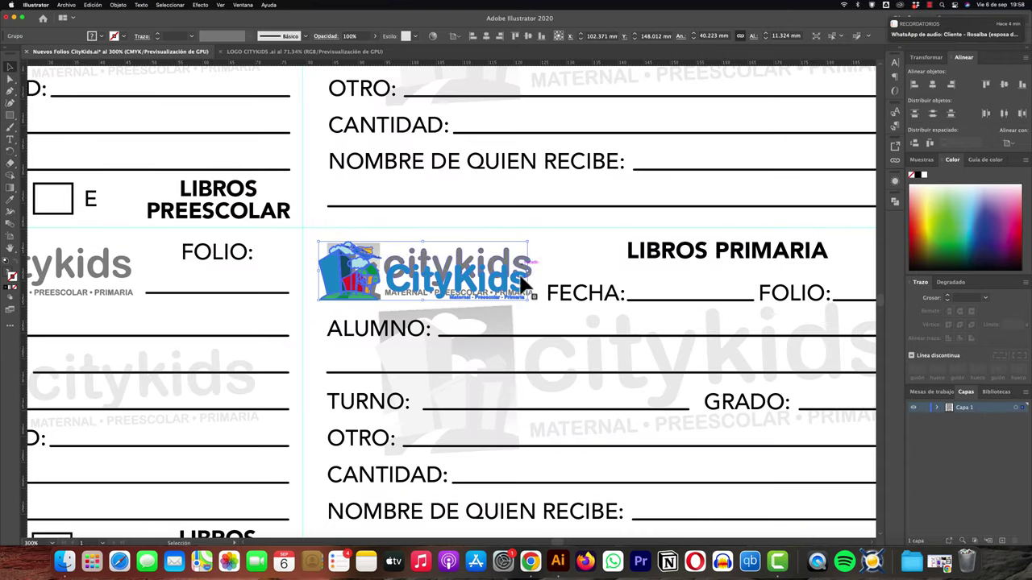
mouse_move(524, 290)
left_mouse_down()
mouse_move(524, 276)
mouse_move(538, 299)
mouse_move(479, 298)
left_mouse_up()
double_click(488, 291)
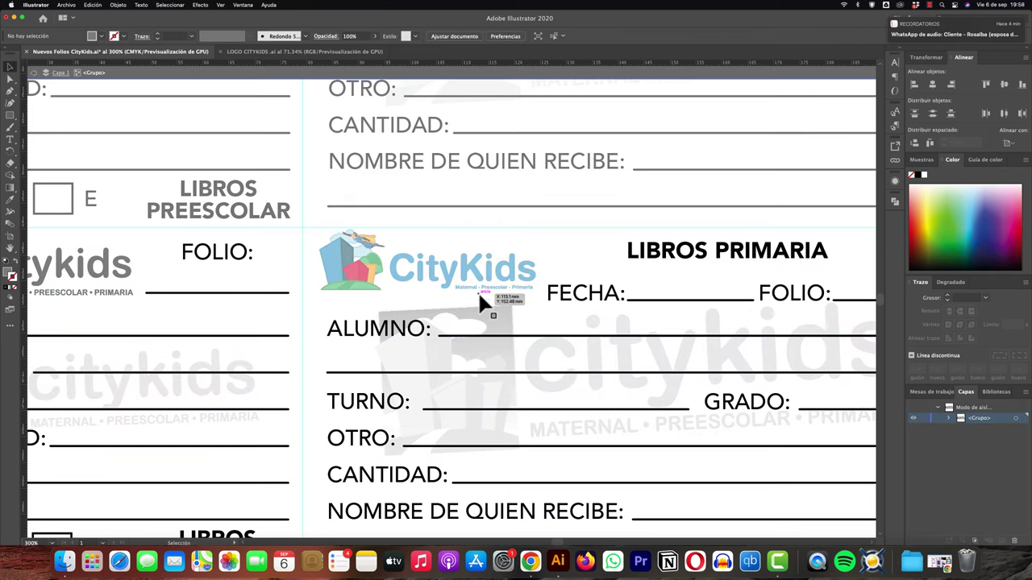
key("Escape")
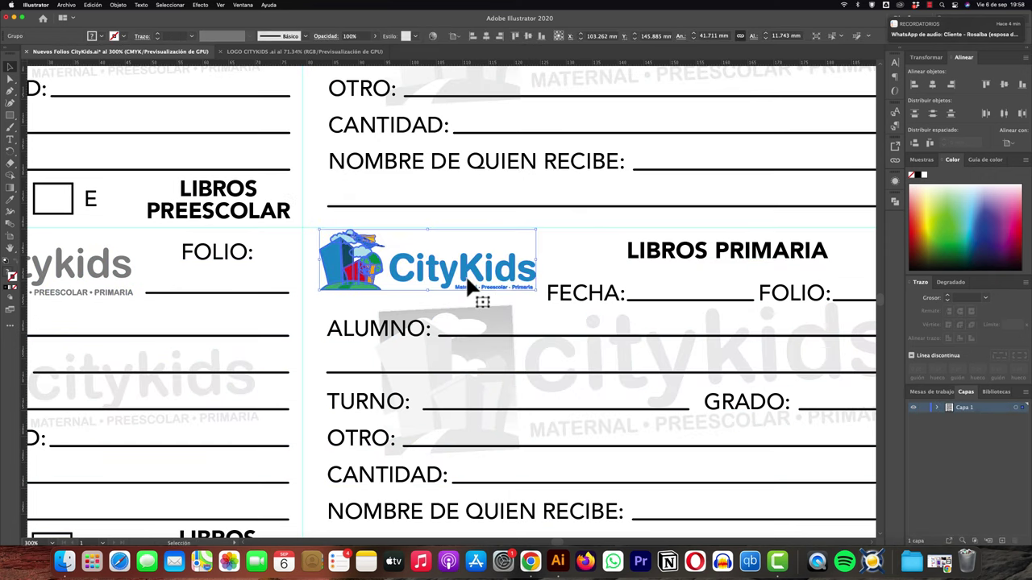
left_click_drag(467, 282, 491, 287)
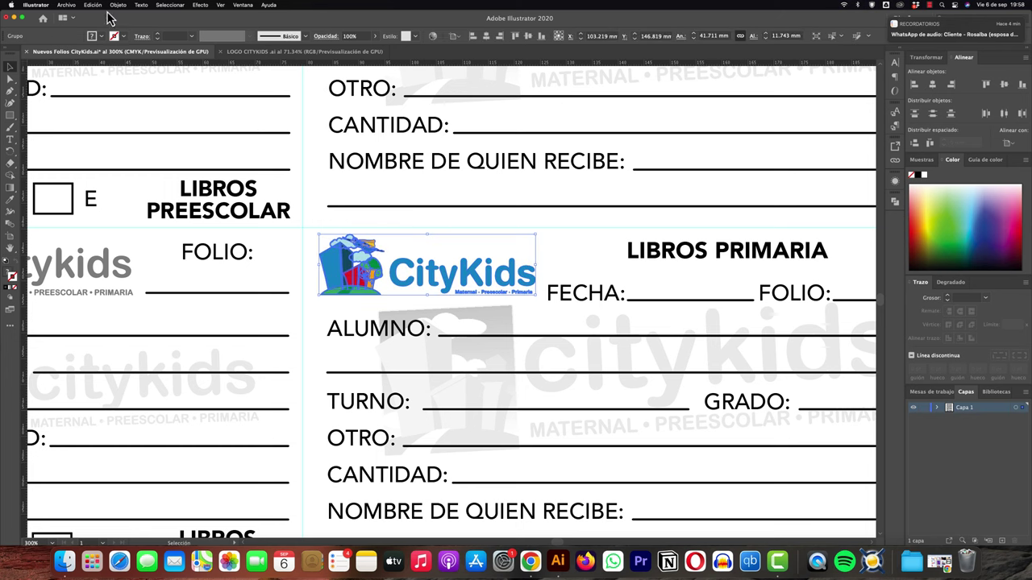
Step: Rasterize the logo with Escala de grises colour model, 300 ppi and a transparent background
left_click(118, 5)
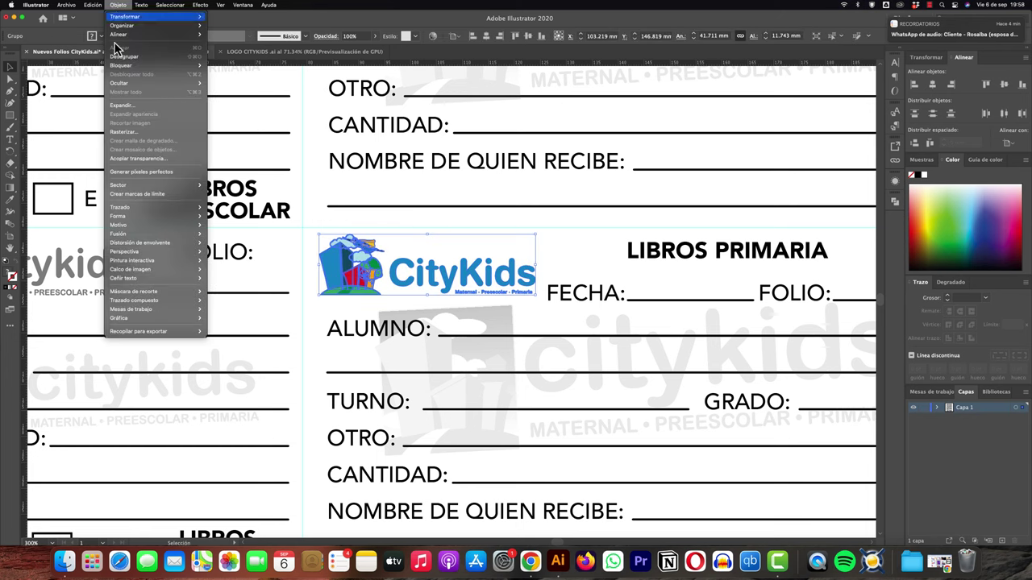
left_click(129, 139)
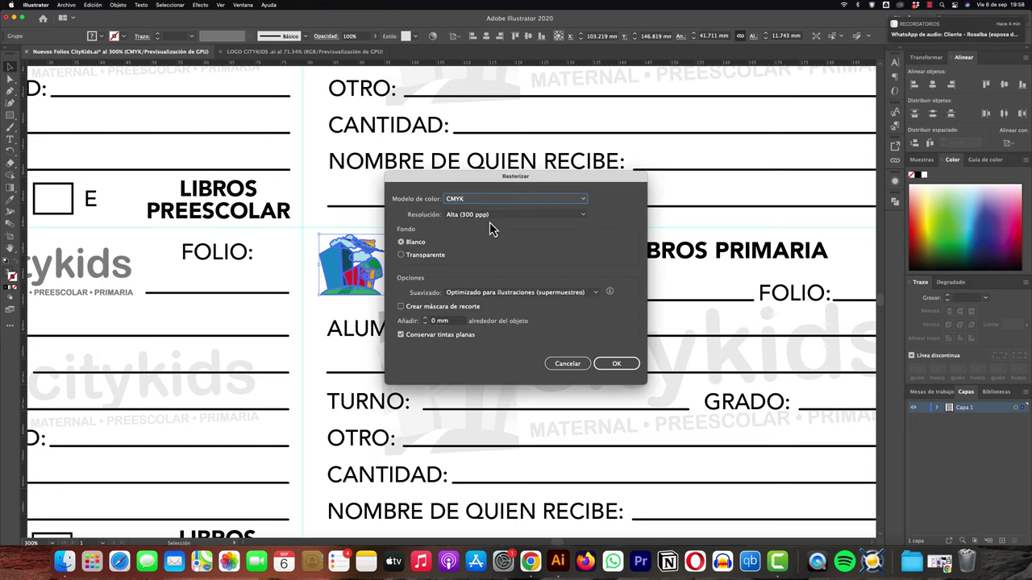
left_click(483, 199)
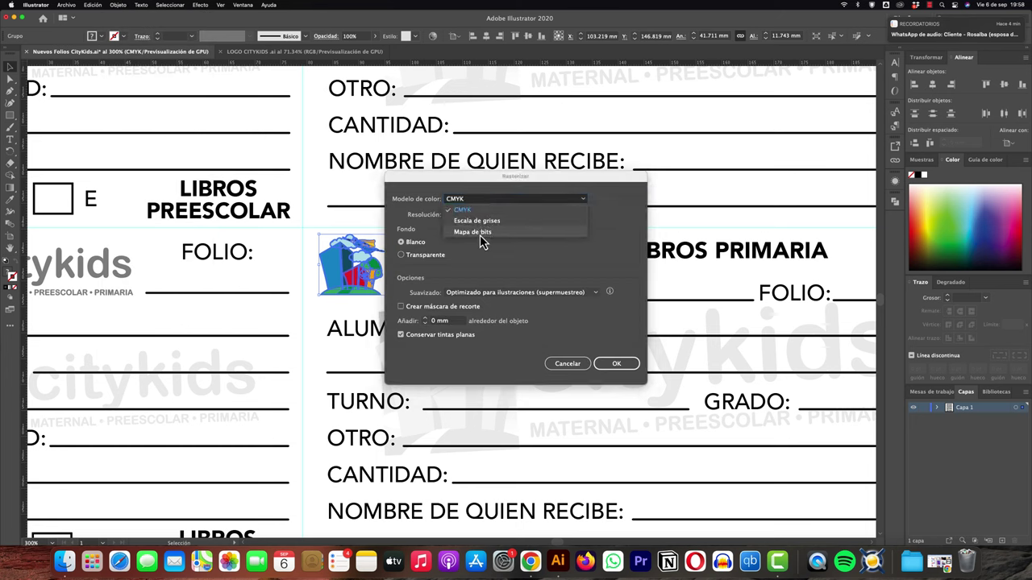
left_click(480, 221)
left_click(411, 256)
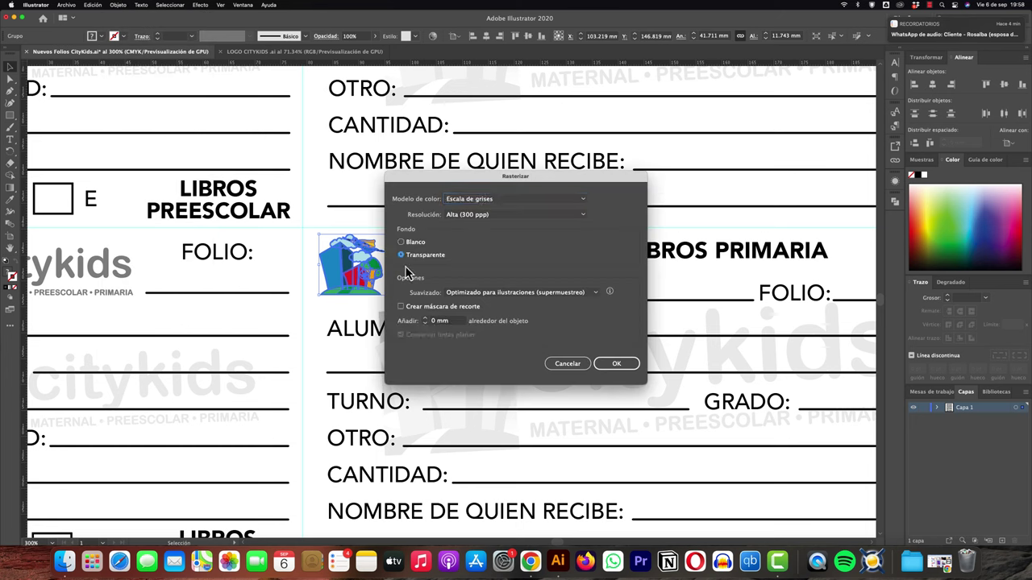
left_click(614, 366)
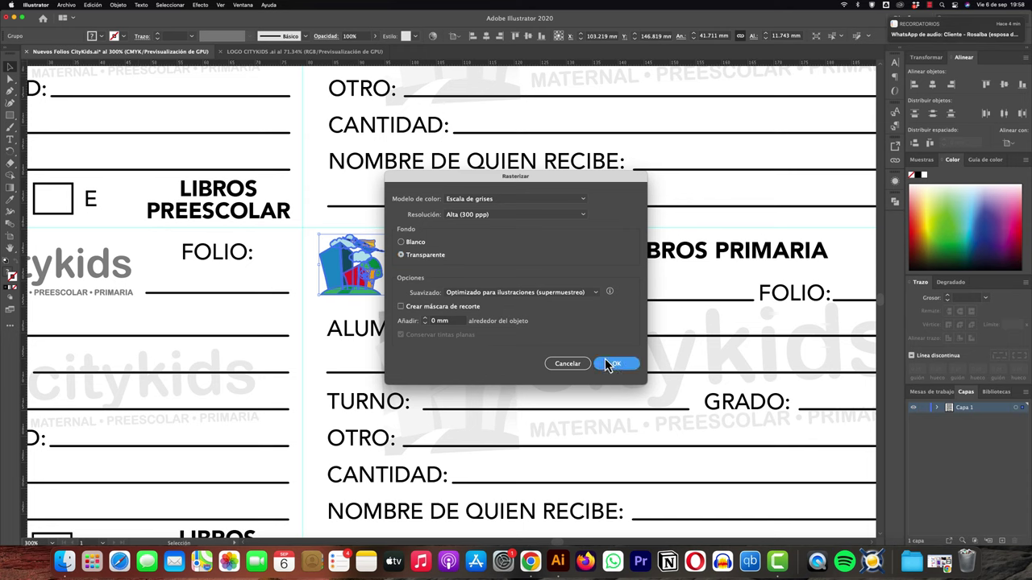
left_click(615, 367)
left_click(563, 258)
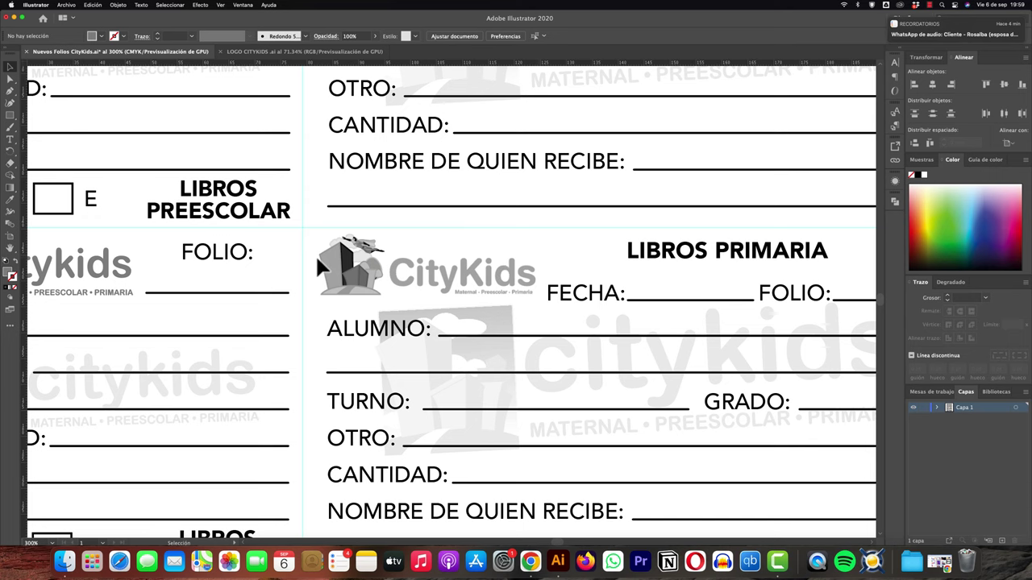
scroll(322, 252, "up", 5)
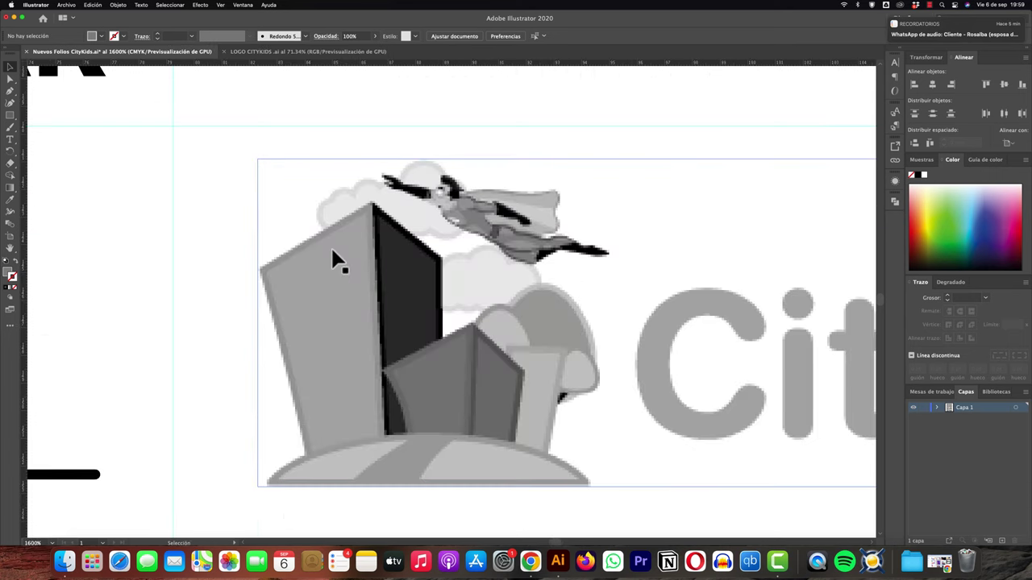
scroll(333, 253, "up", 2)
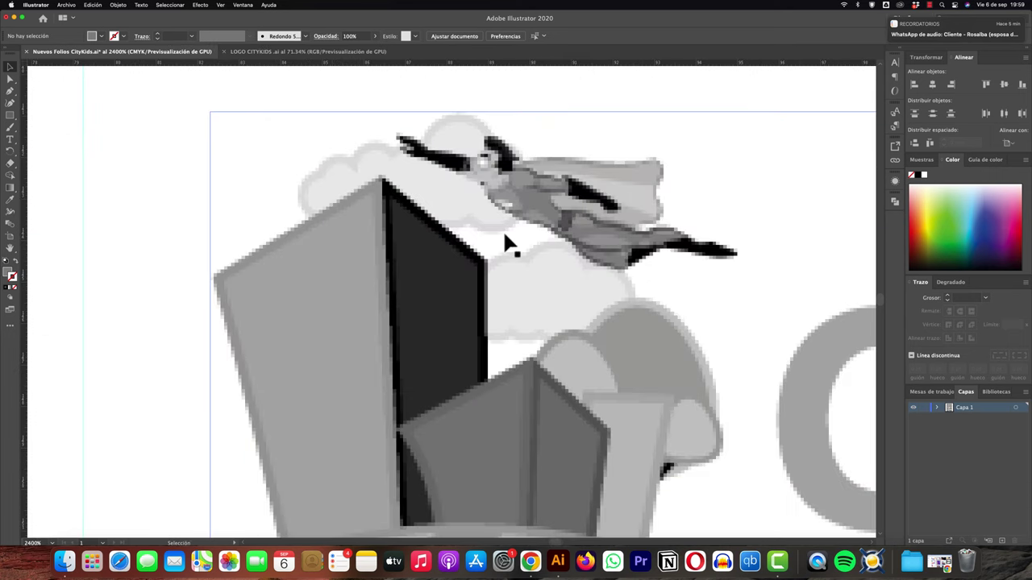
scroll(503, 230, "down", 2)
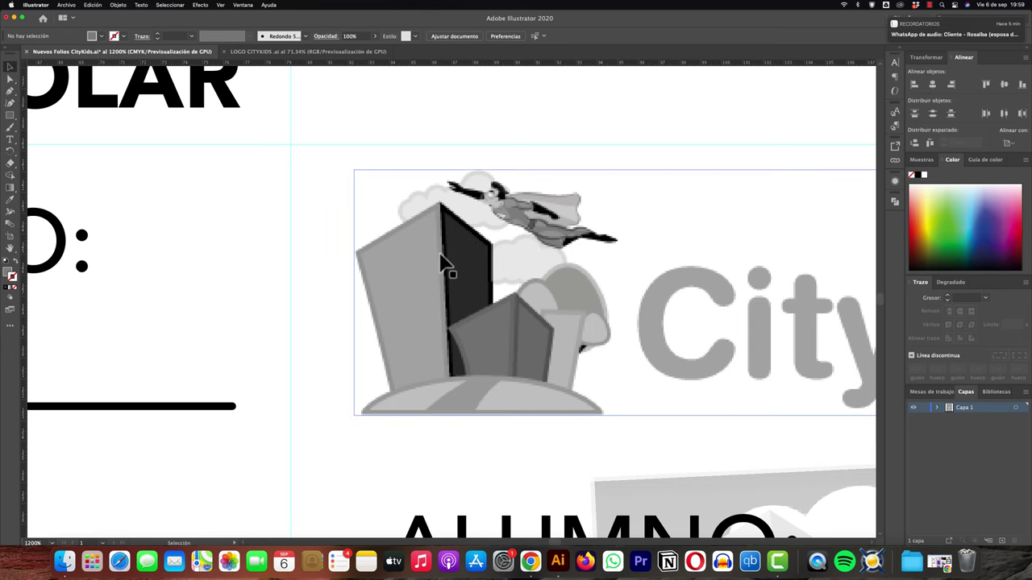
scroll(442, 261, "down", 1)
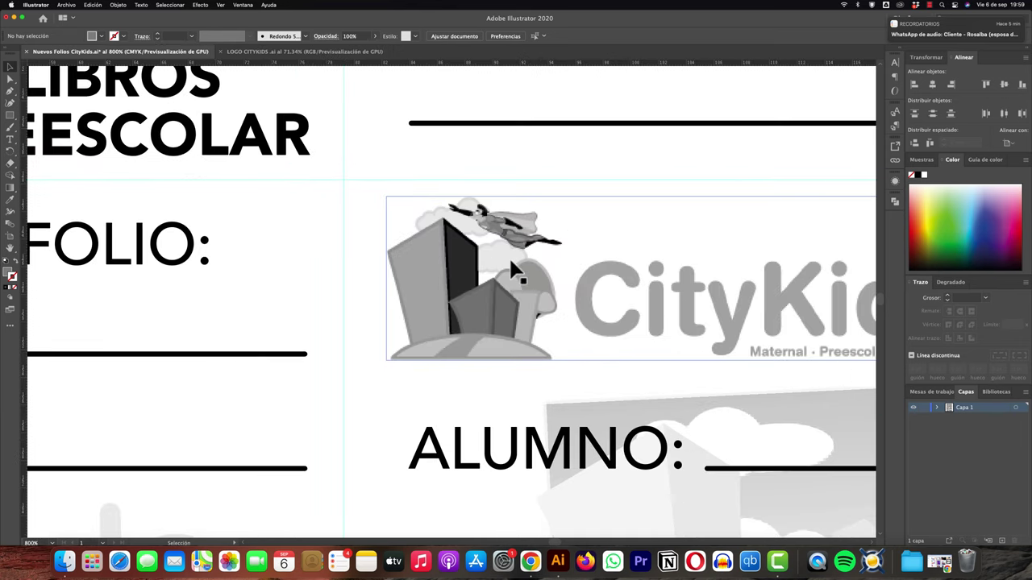
scroll(508, 257, "down", 1)
scroll(515, 264, "up", 5)
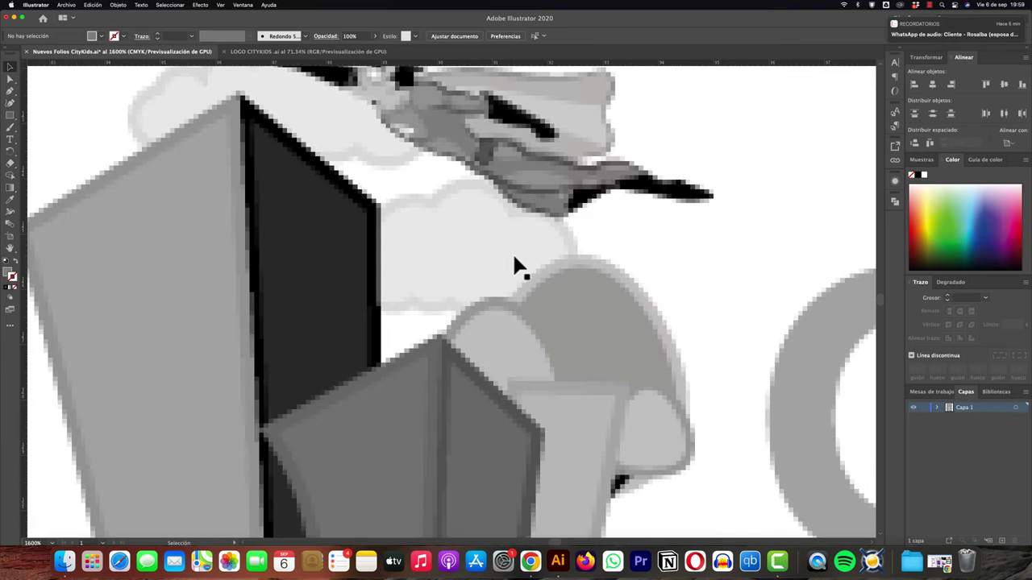
scroll(514, 258, "down", 3)
scroll(516, 266, "down", 2)
scroll(516, 266, "down", 2)
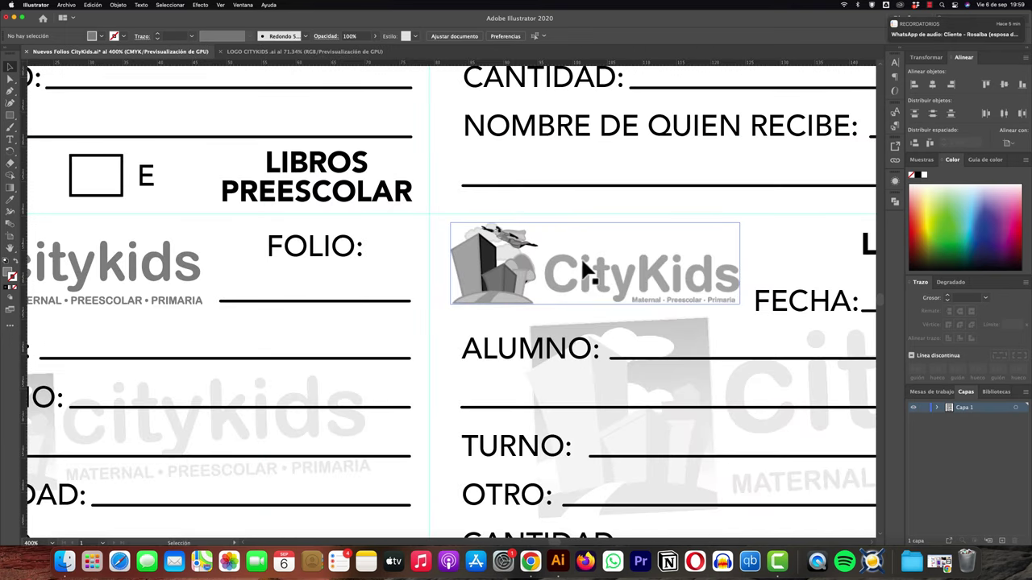
scroll(586, 272, "up", 2)
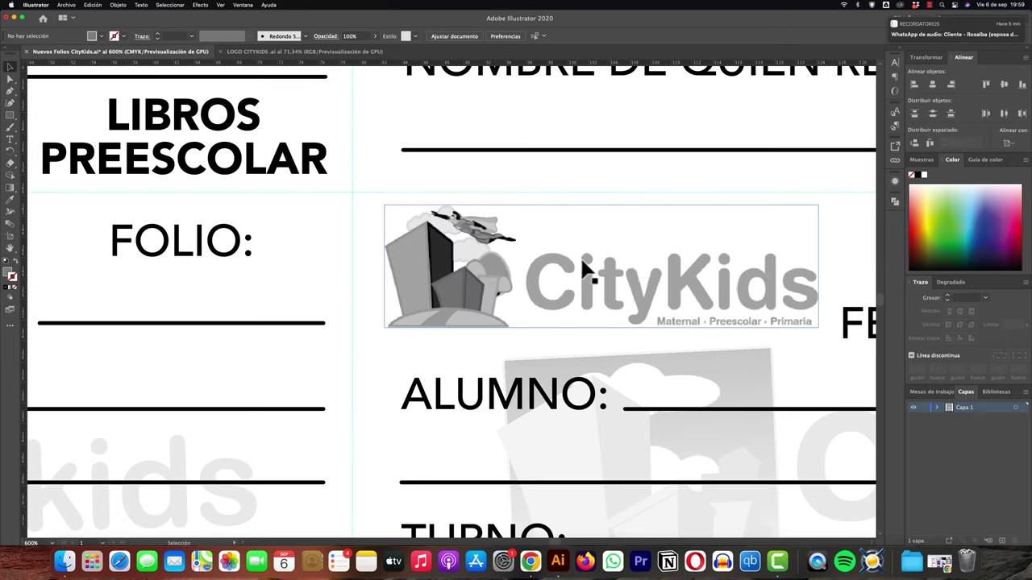
scroll(615, 266, "down", 2)
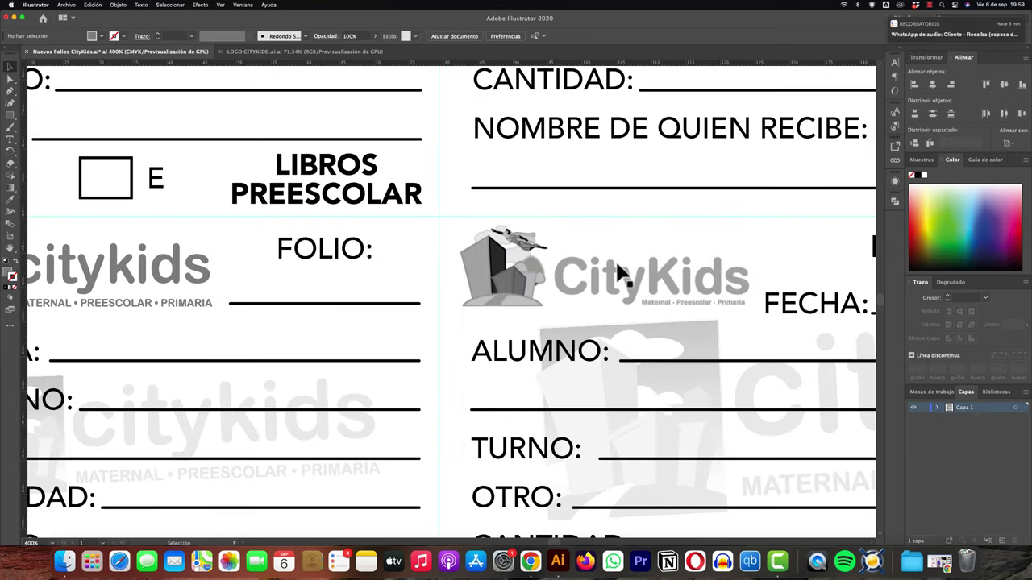
scroll(615, 259, "up", 3)
scroll(497, 266, "up", 2)
scroll(480, 265, "up", 1)
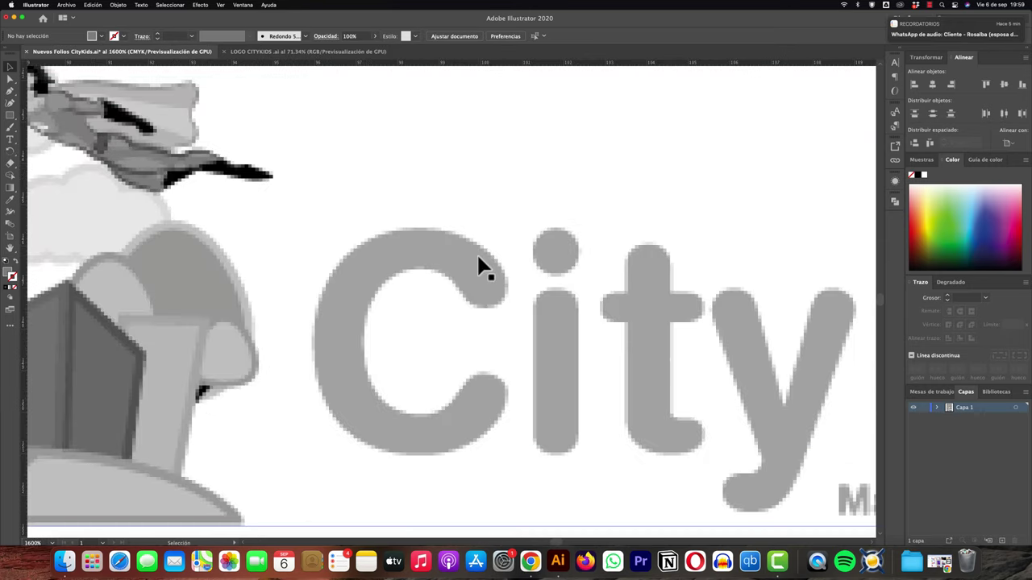
scroll(480, 264, "down", 2)
scroll(480, 264, "down", 1)
scroll(480, 264, "down", 1)
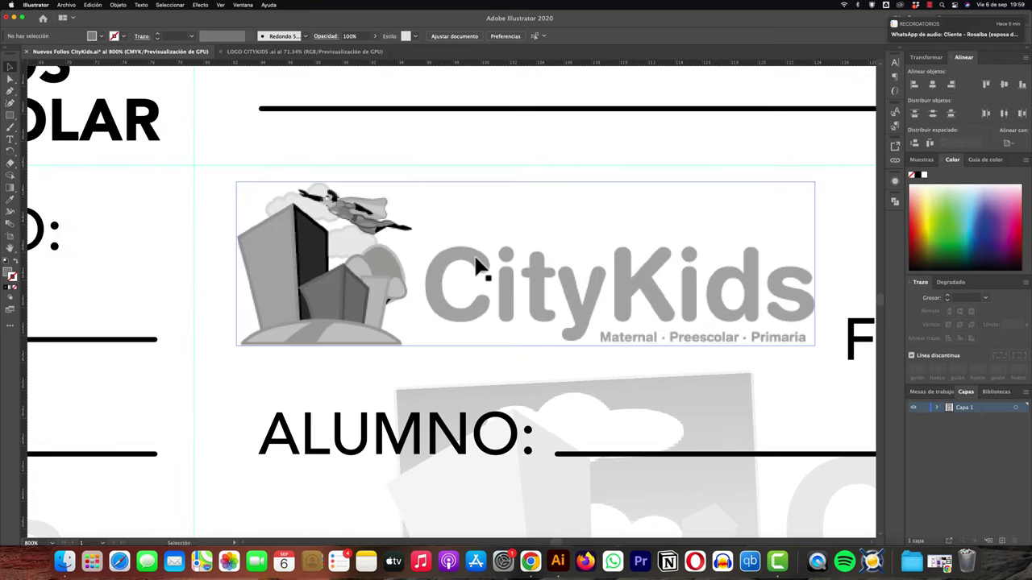
Step: Undo the rasterization, restoring the full-colour vector CityKids logo
left_click(430, 286)
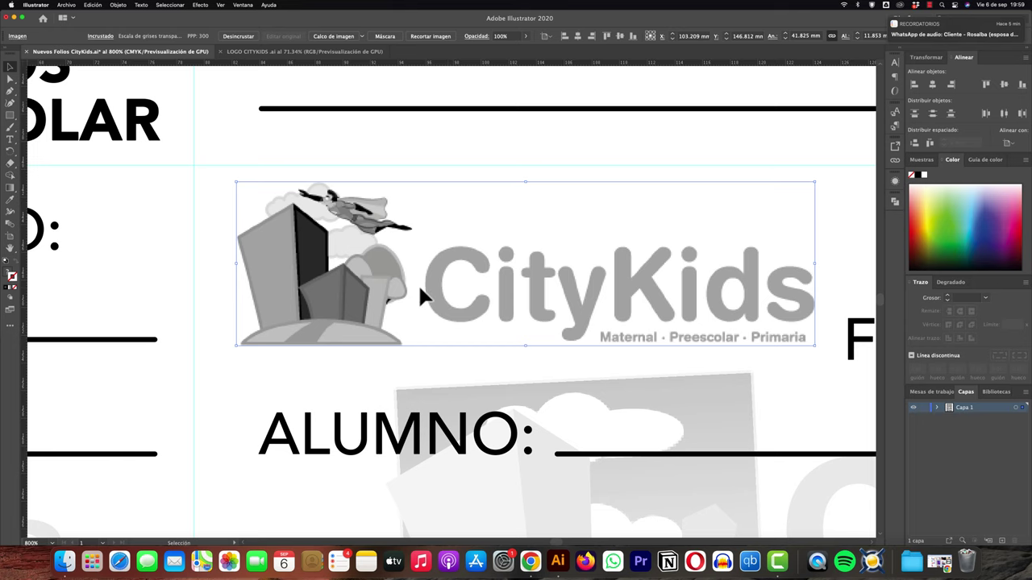
key("super+z")
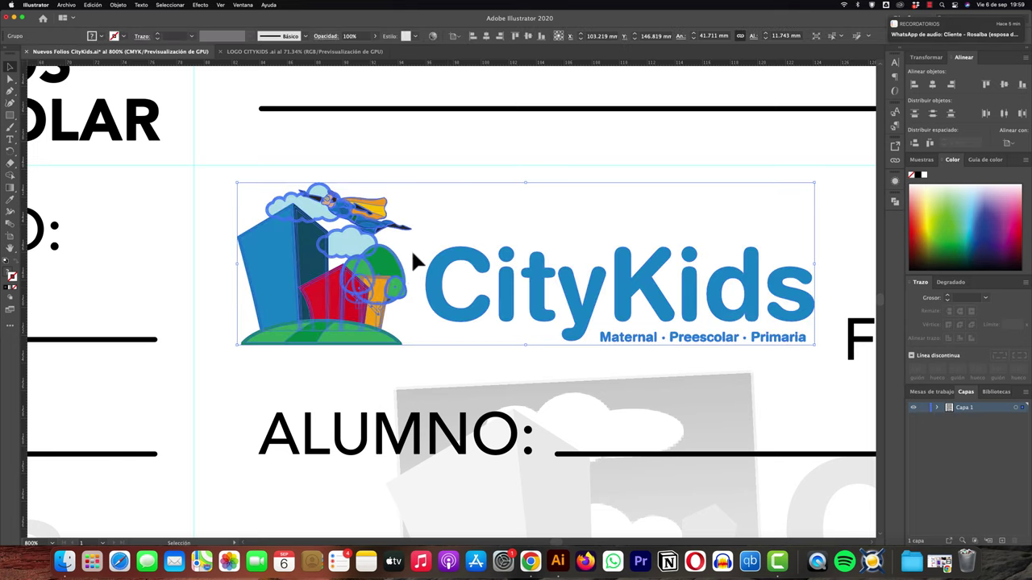
left_click(382, 187)
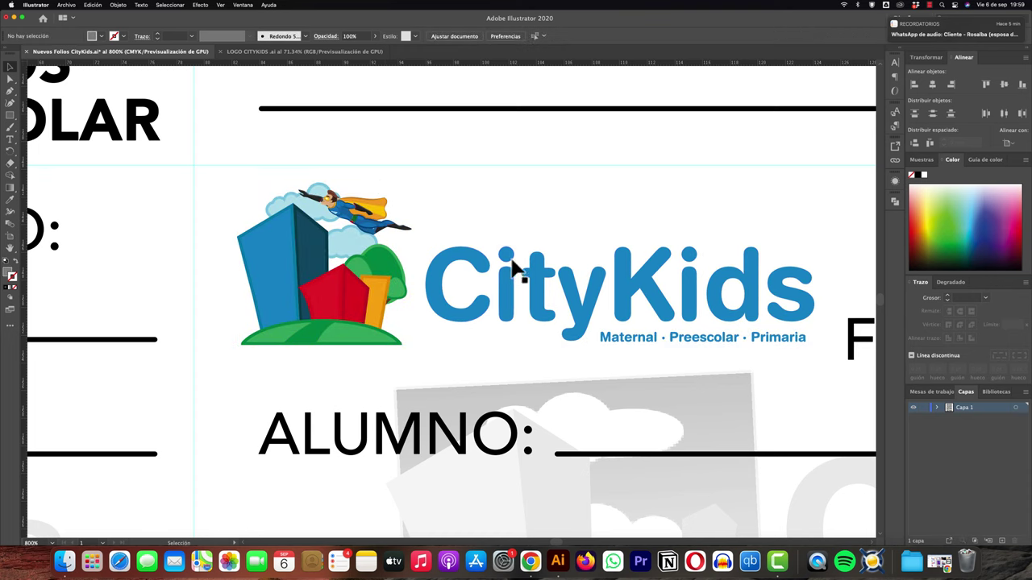
Step: Convert the CityKids logo group to grayscale with Editar colores > Convertir a escala de grises
left_click(369, 286)
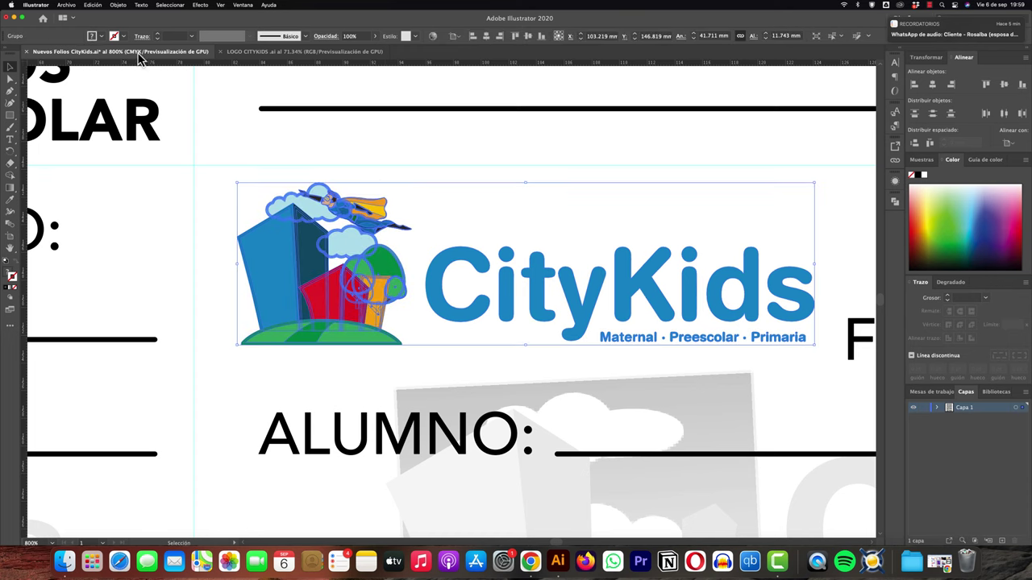
left_click(92, 5)
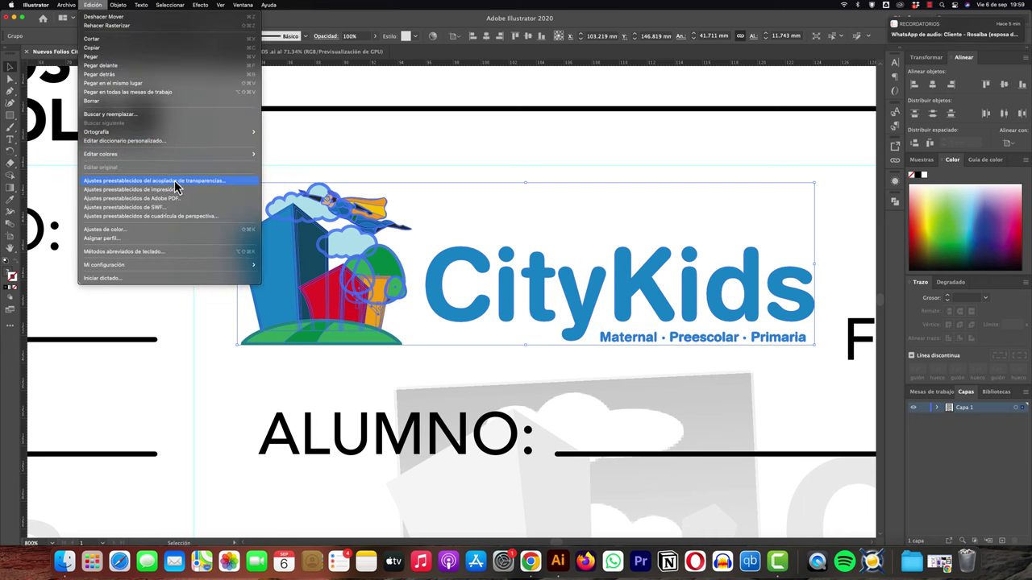
mouse_move(101, 154)
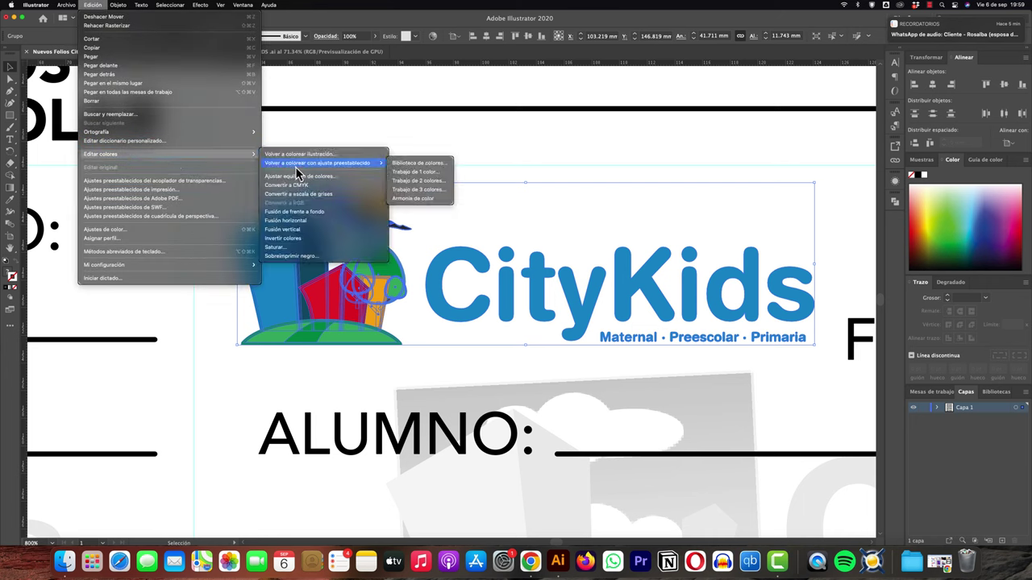
left_click(310, 195)
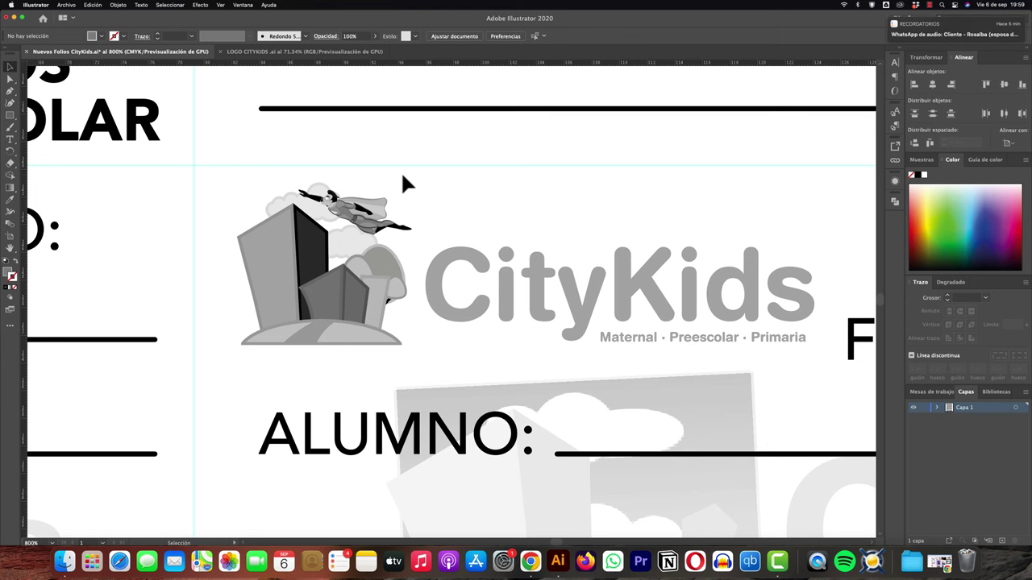
Step: Undo the grayscale conversion so the CityKids logo returns to full colour
scroll(402, 173, "down", 1)
scroll(403, 179, "down", 2)
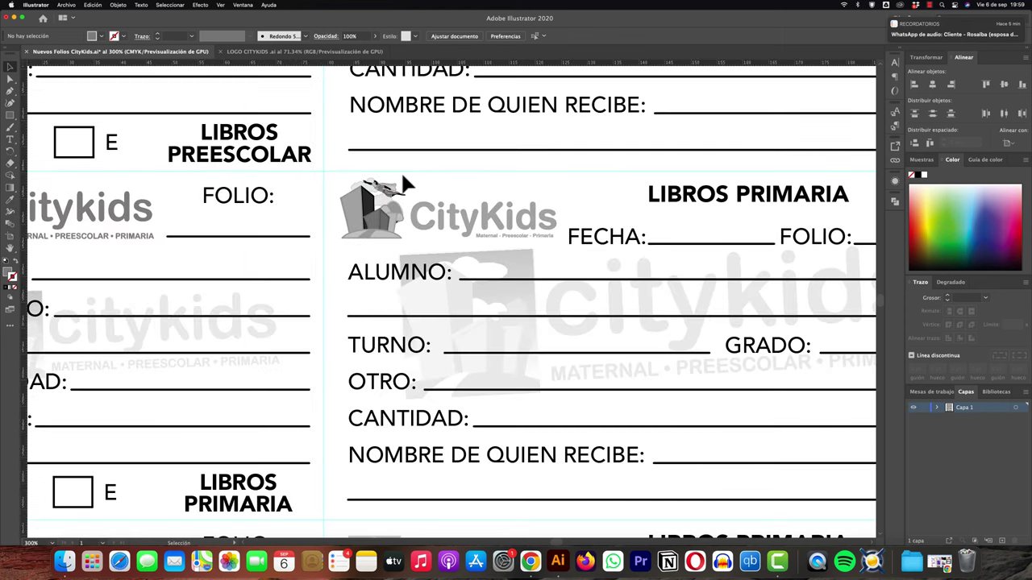
scroll(407, 187, "up", 2)
scroll(407, 187, "up", 1)
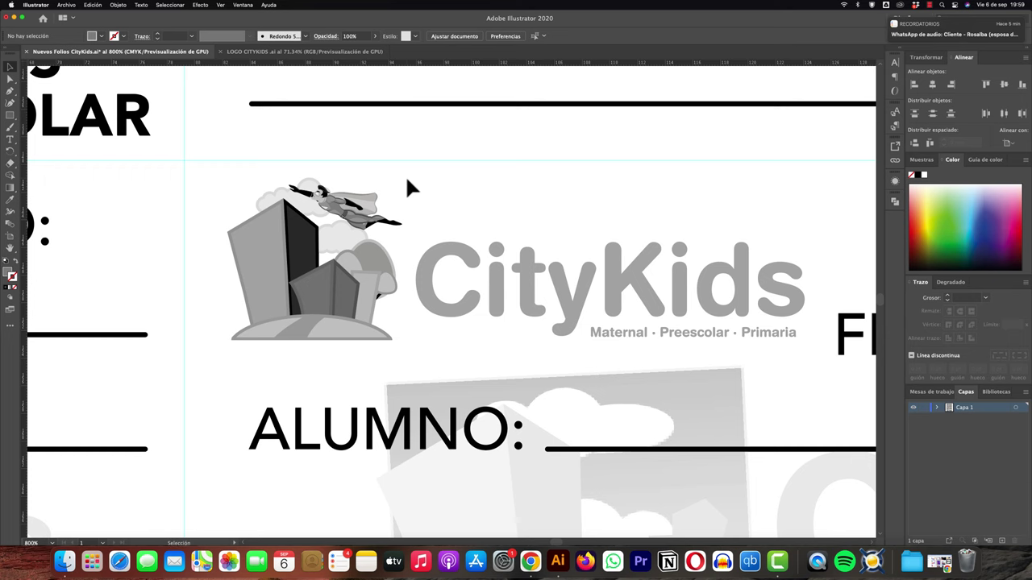
scroll(407, 181, "down", 3)
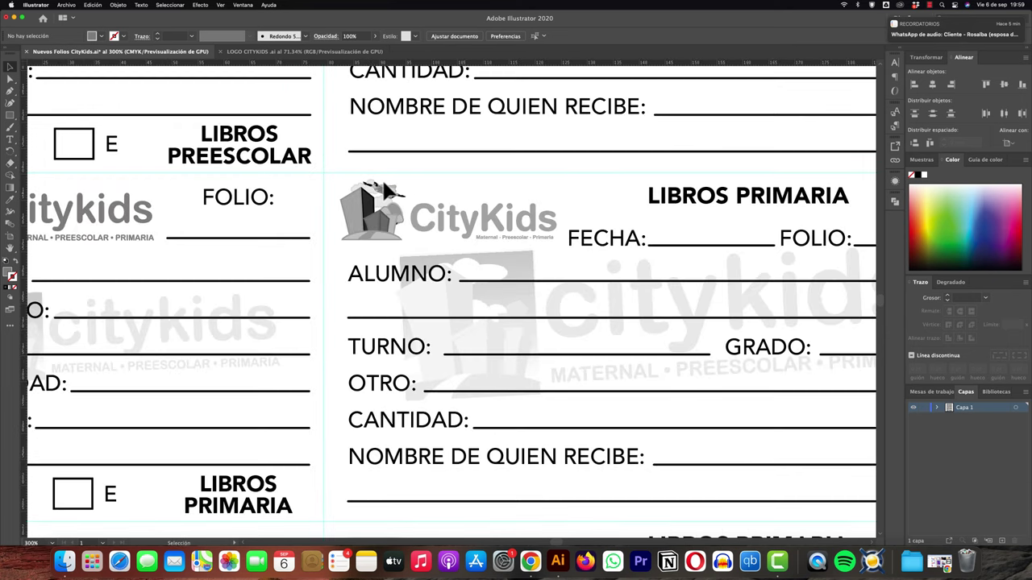
scroll(385, 189, "up", 2)
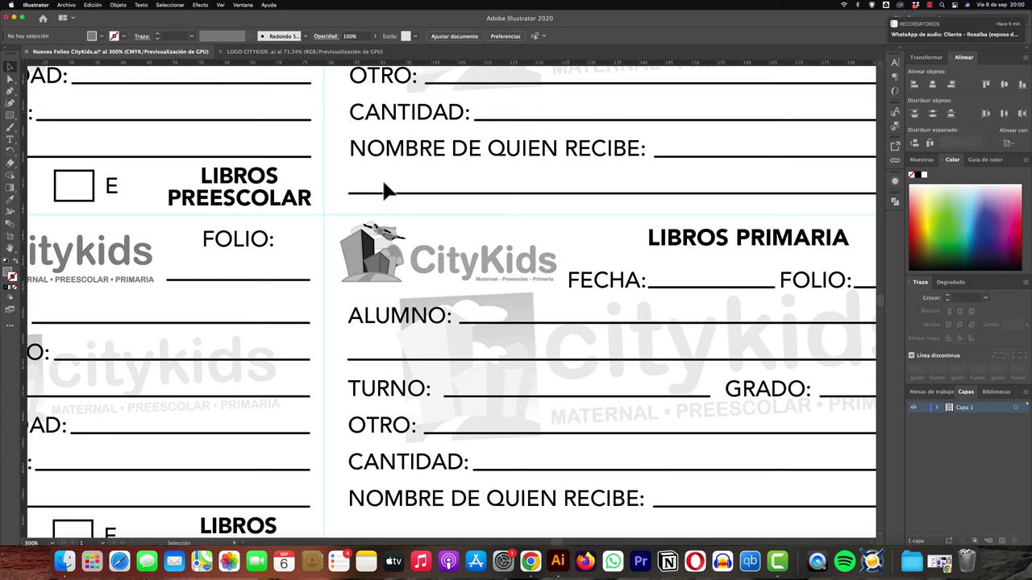
key("ctrl+z")
scroll(364, 203, "down", 5)
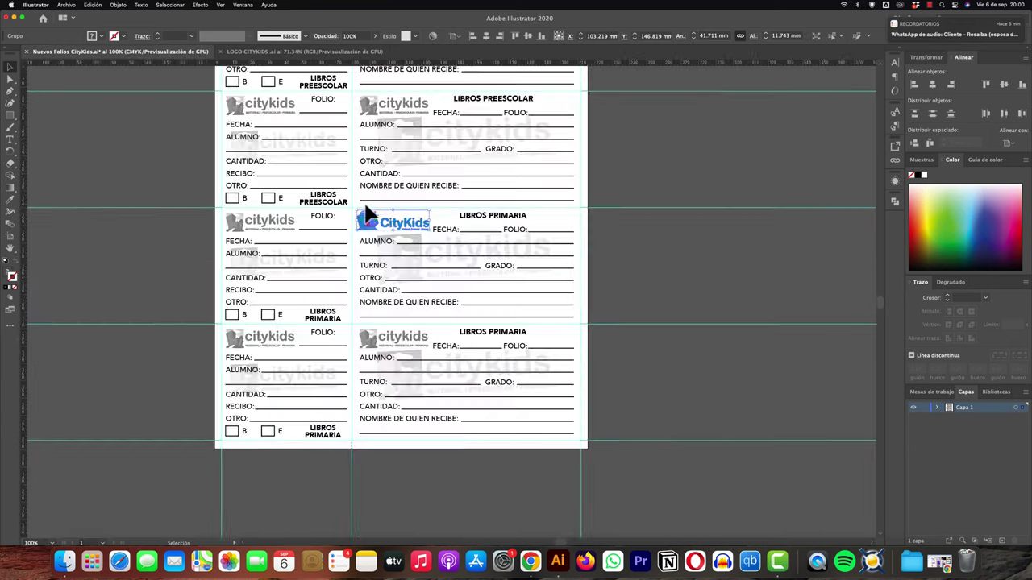
scroll(364, 203, "down", 2)
scroll(364, 203, "up", 7)
scroll(364, 201, "up", 3)
scroll(365, 201, "up", 2)
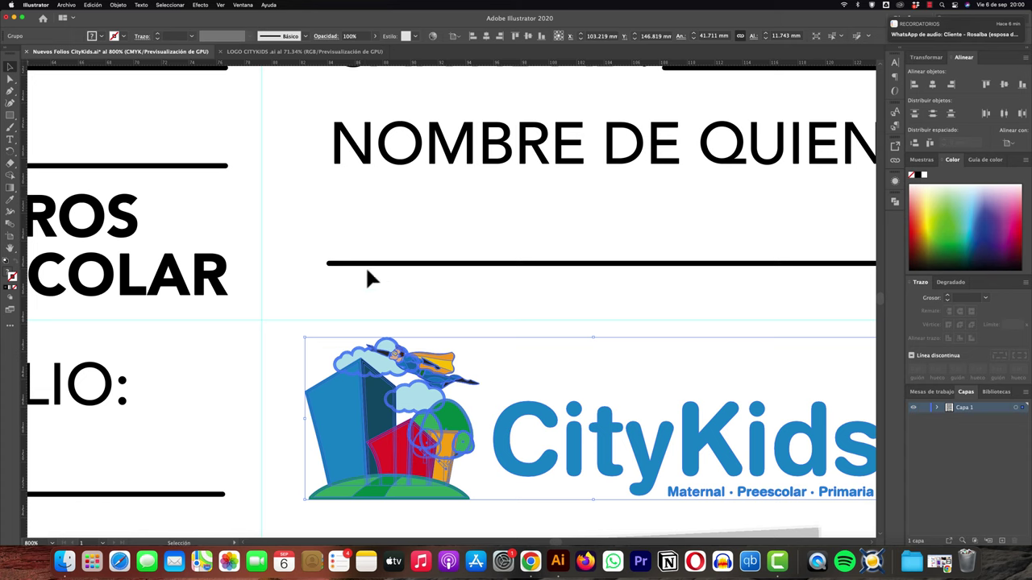
Step: Bring the whole logo into view and direct-select the blue letter C of CityKids
left_click(379, 295)
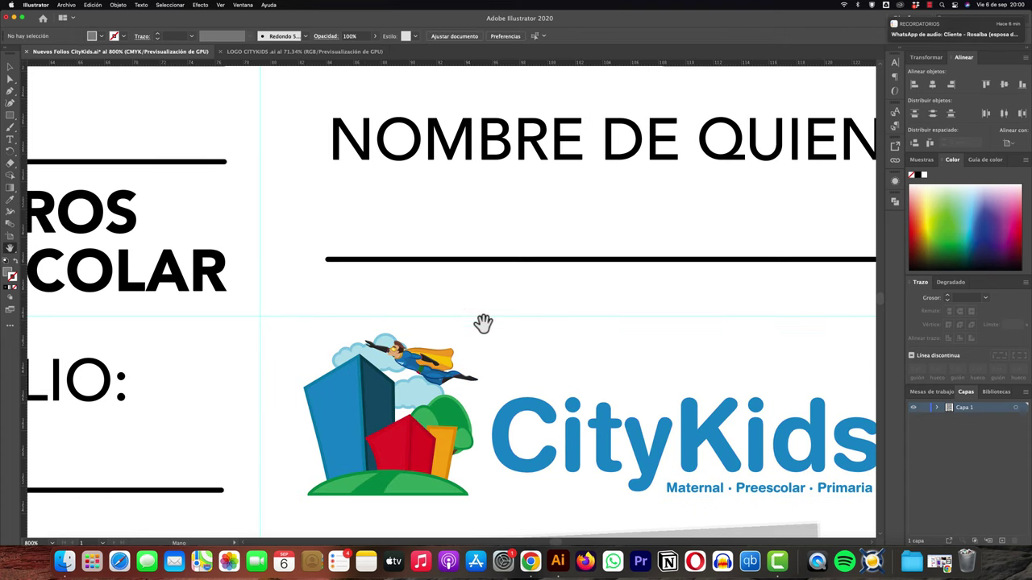
left_click_drag(484, 323, 409, 254)
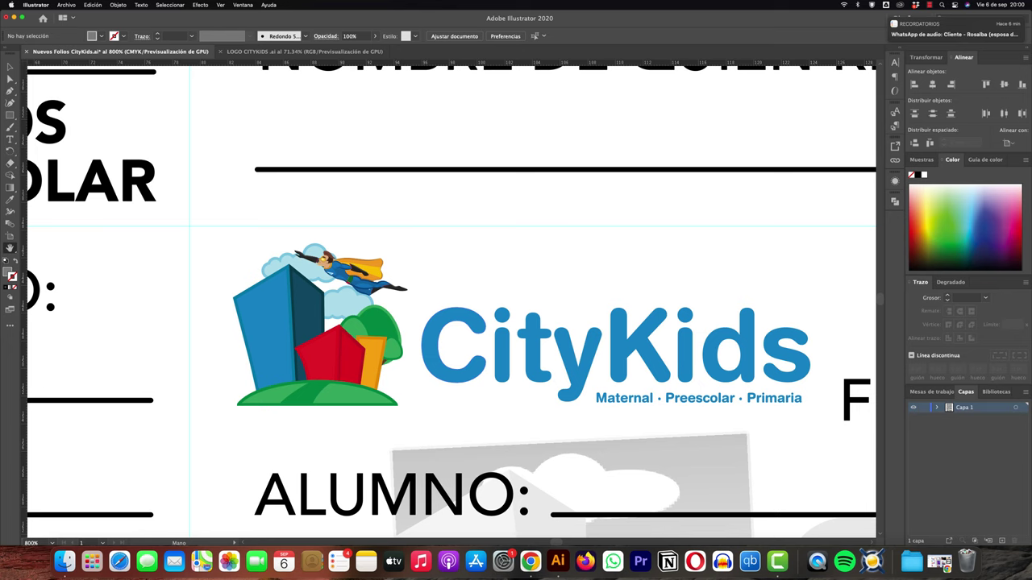
left_click(10, 67)
key("a")
left_click(440, 342)
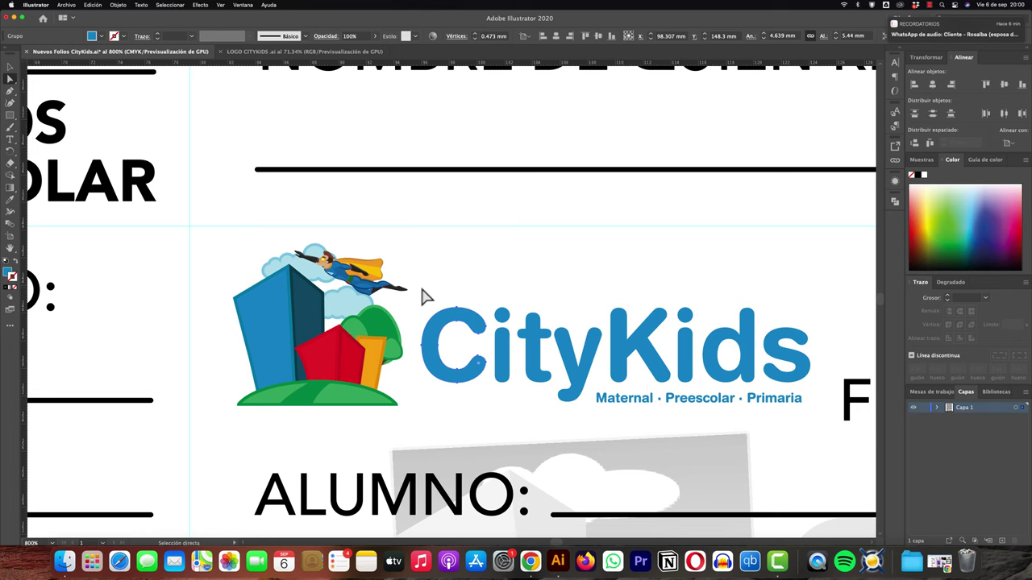
Step: Select all same-fill blue logo shapes and give them a black fill with no stroke
left_click(171, 6)
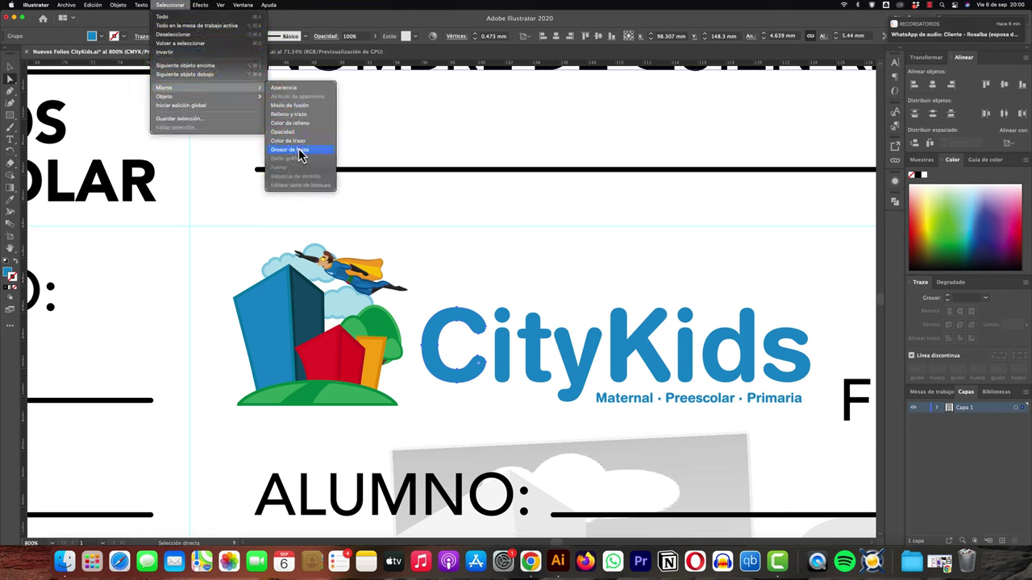
left_click(305, 123)
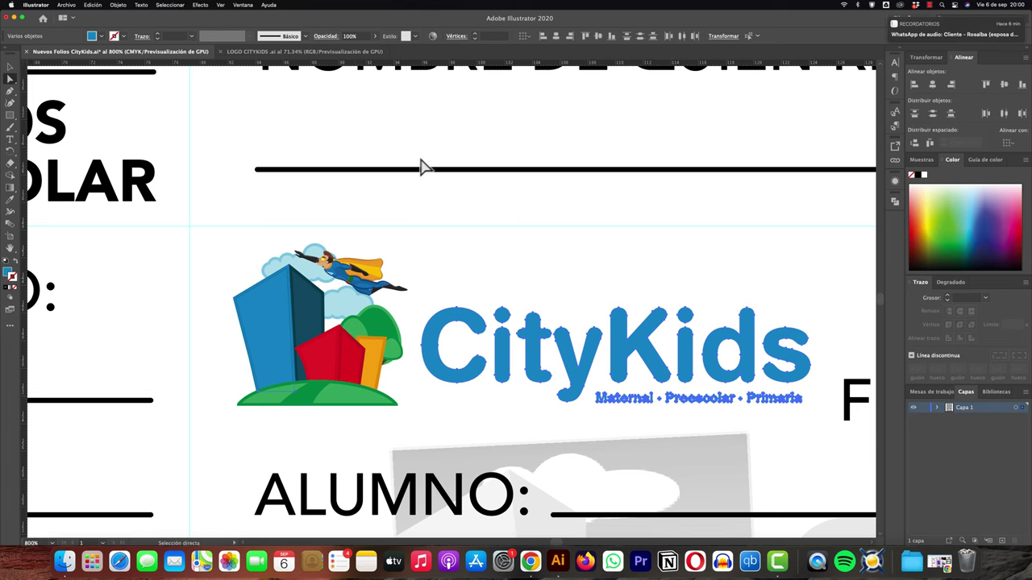
left_click(10, 203)
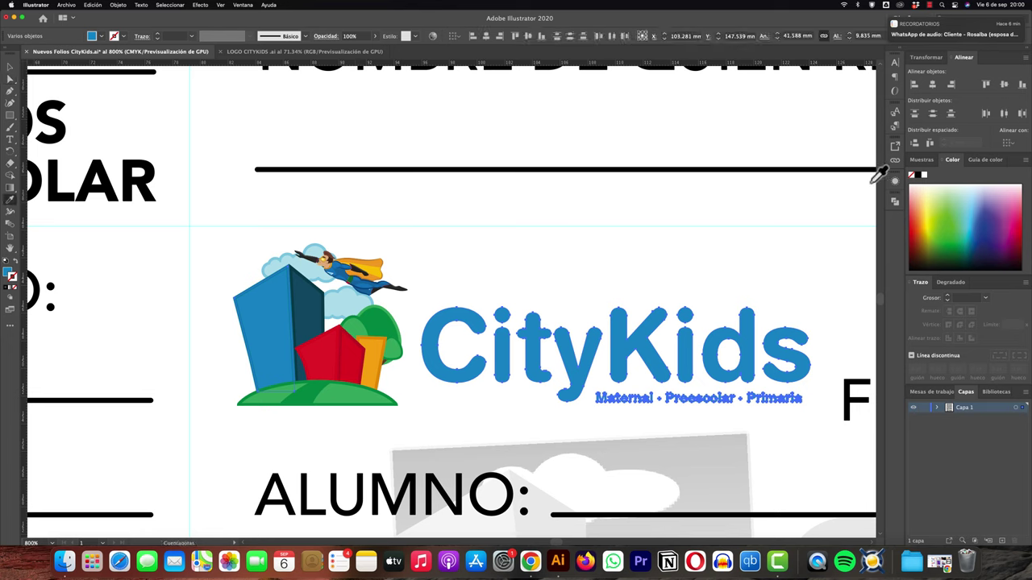
left_click(917, 176)
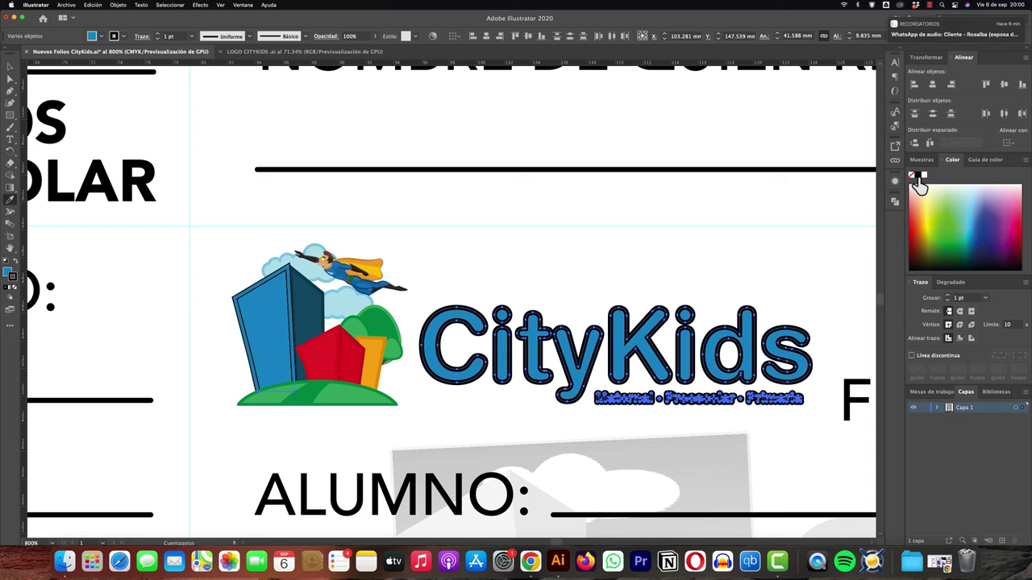
left_click(911, 176)
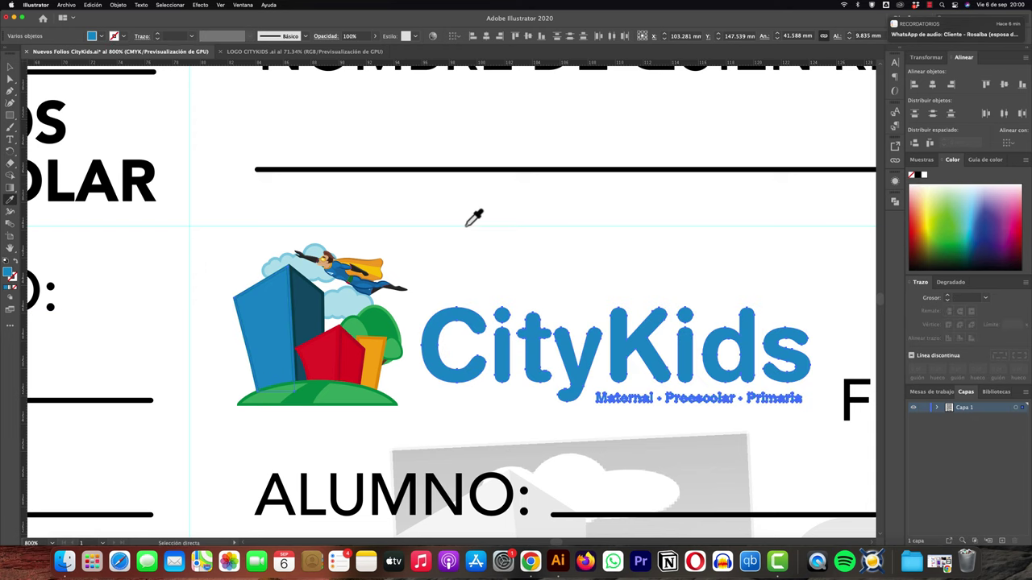
left_click(917, 177)
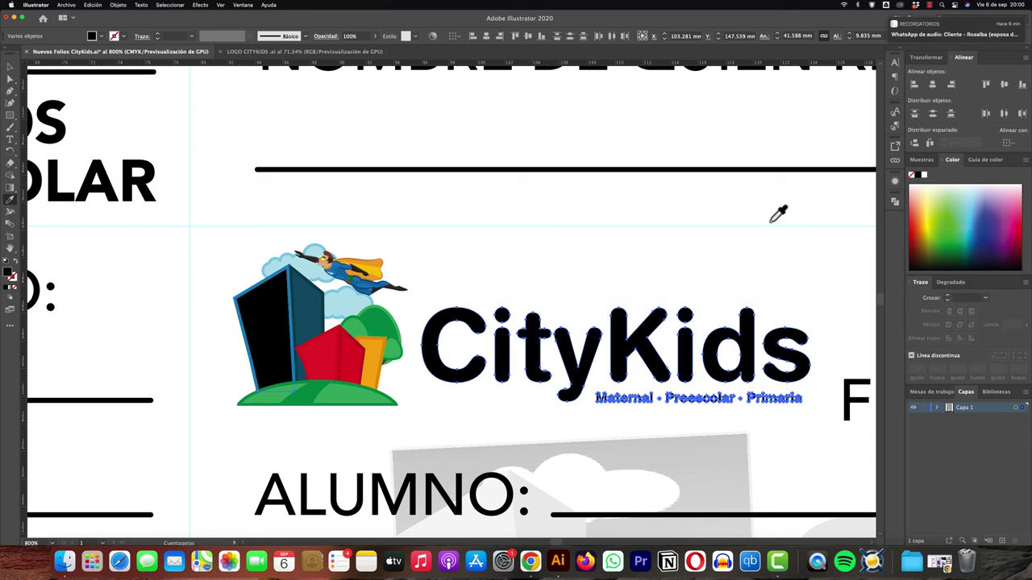
left_click(10, 69)
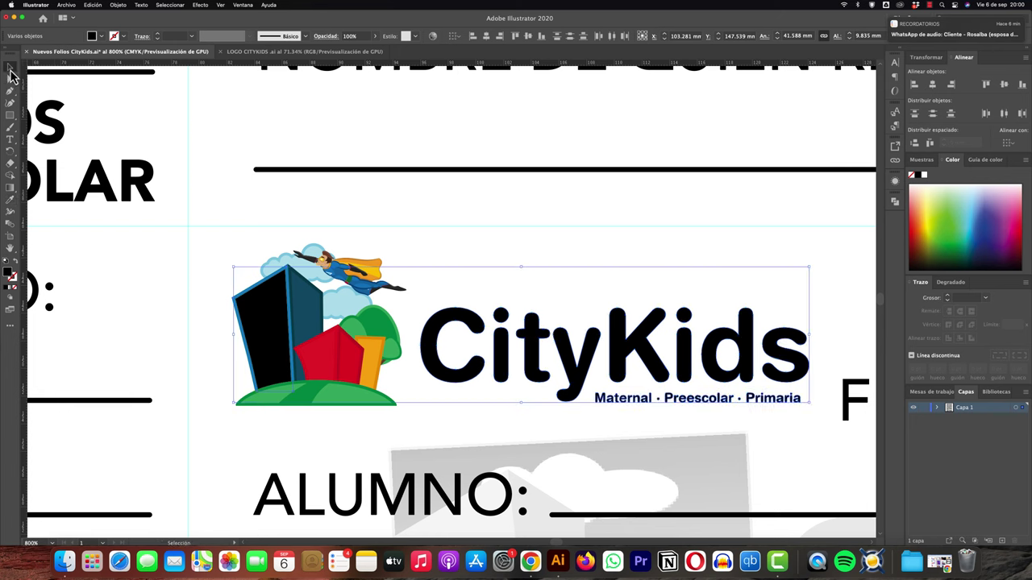
left_click(369, 219)
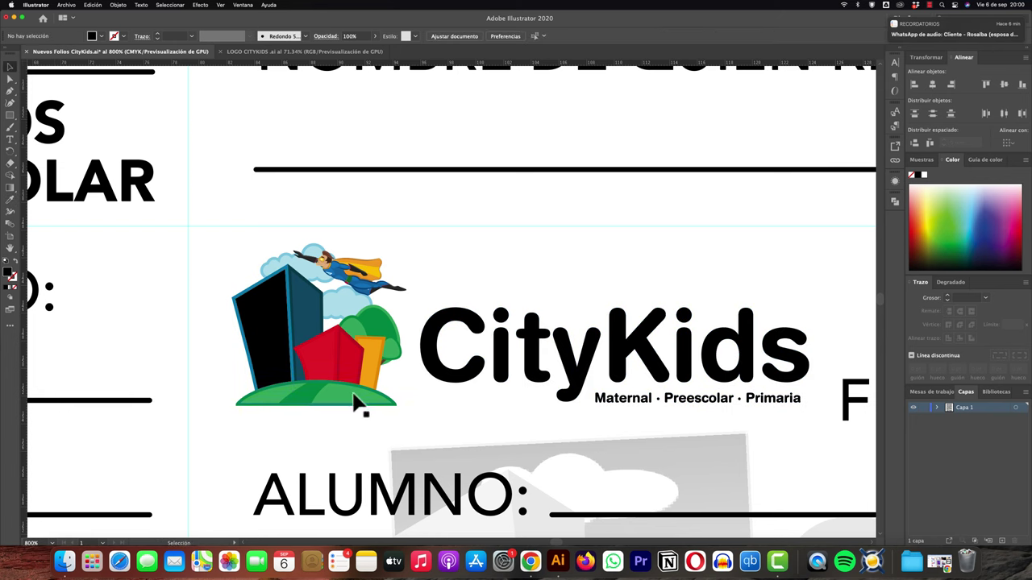
Step: Select all shapes sharing the green hill's fill and try a grey swatch on them
key("a")
left_click(311, 399)
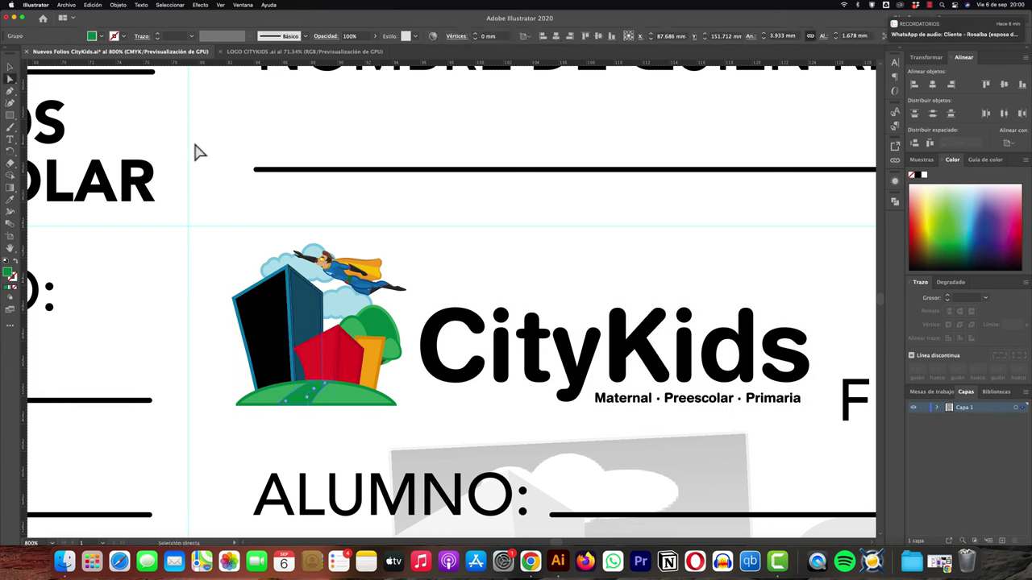
left_click(170, 5)
mouse_move(173, 87)
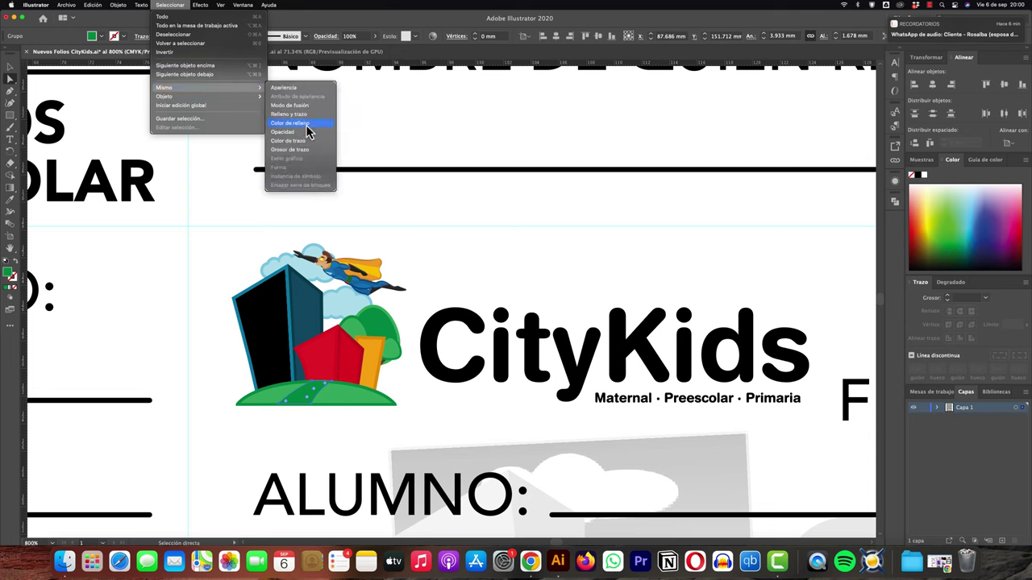
left_click(308, 132)
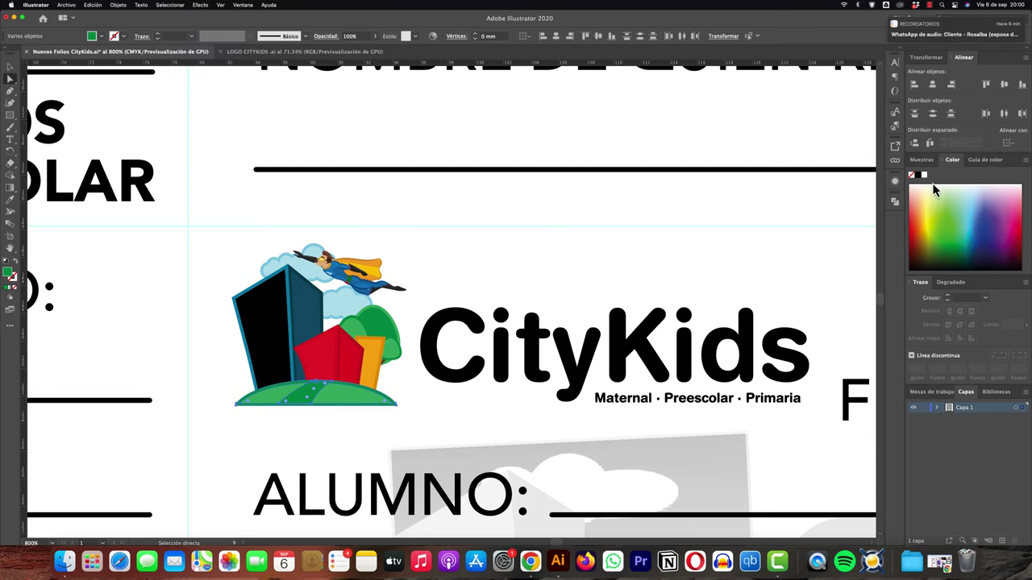
left_click(921, 159)
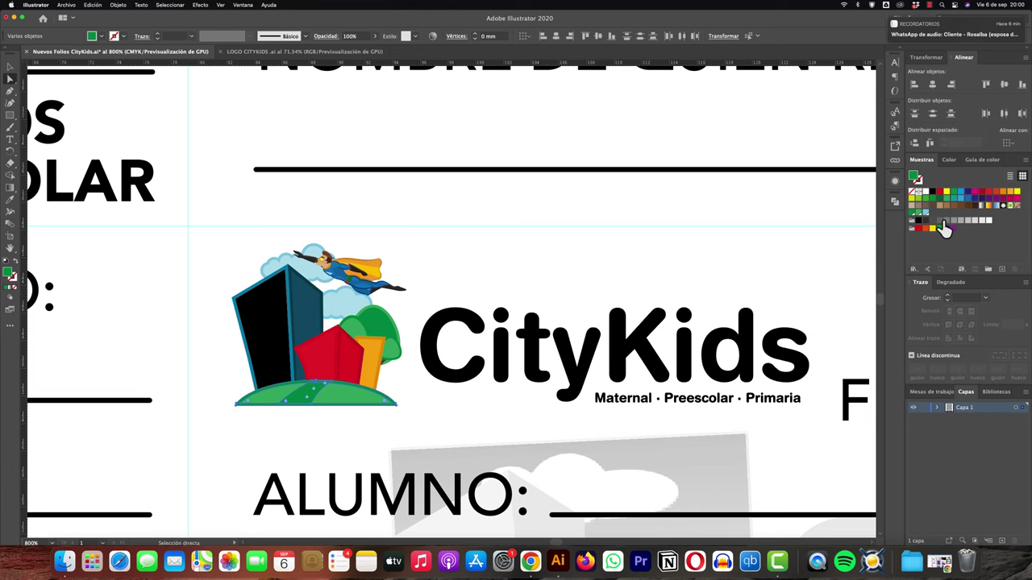
left_click(657, 234)
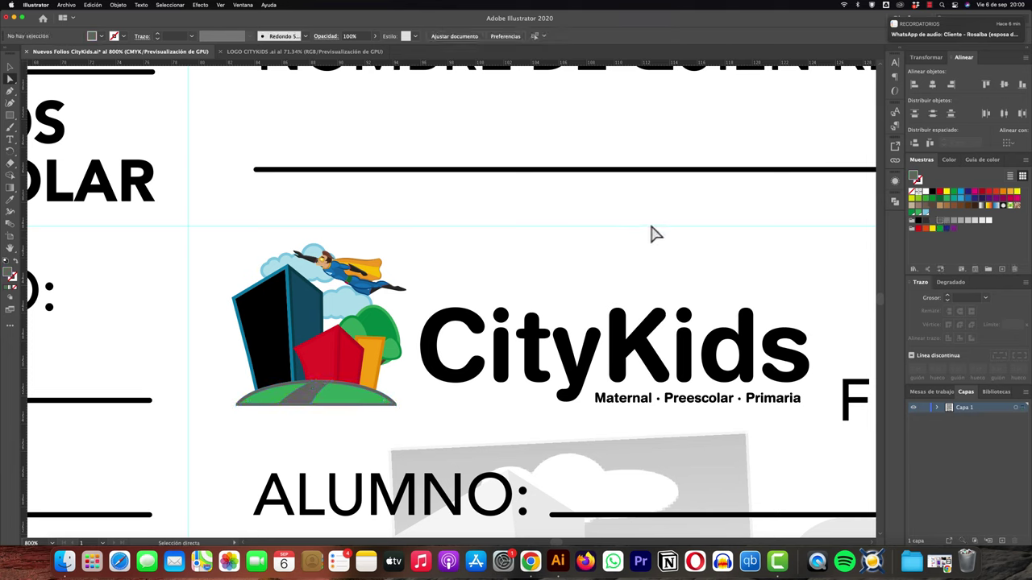
left_click(387, 341)
Step: Inspect the logo's green fill 038F47 in the Color Picker without changing it, then deselect
left_click(383, 342)
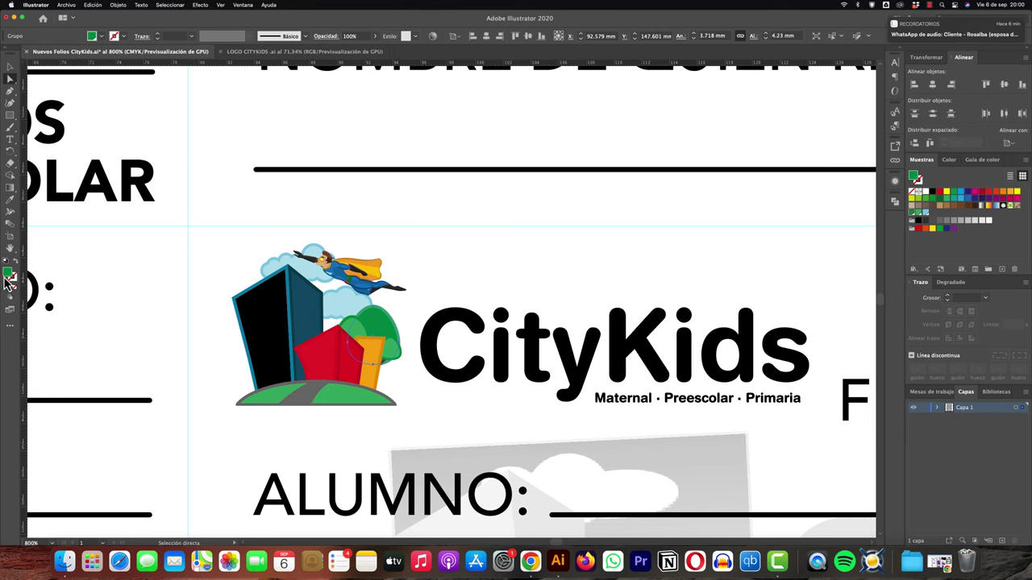
double_click(10, 278)
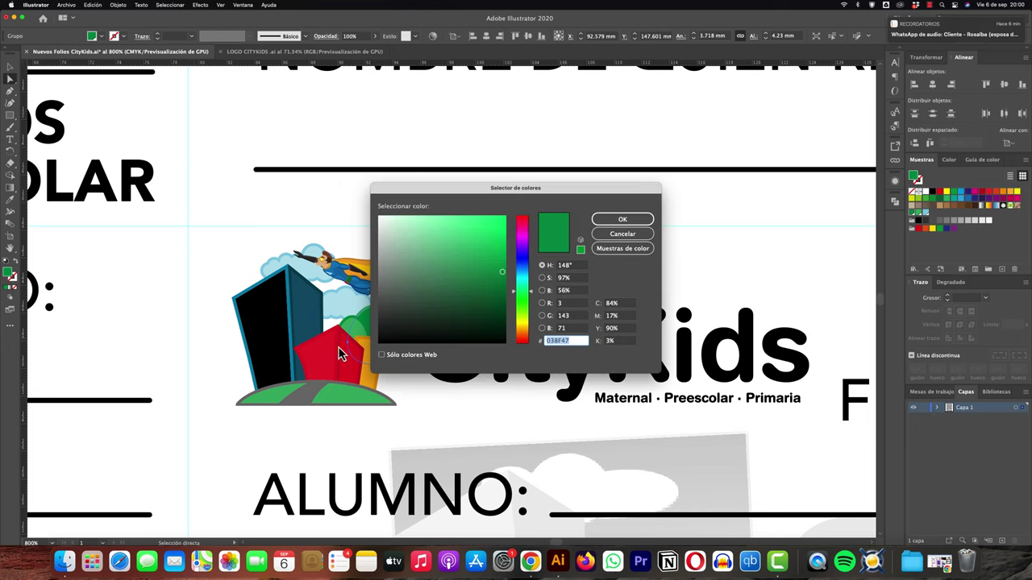
left_click(626, 235)
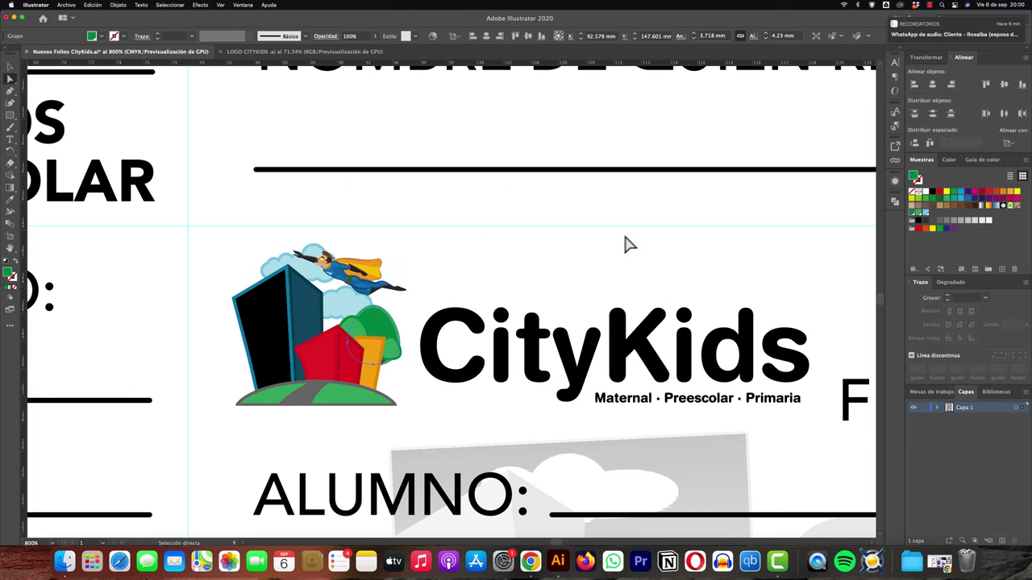
left_click(490, 250)
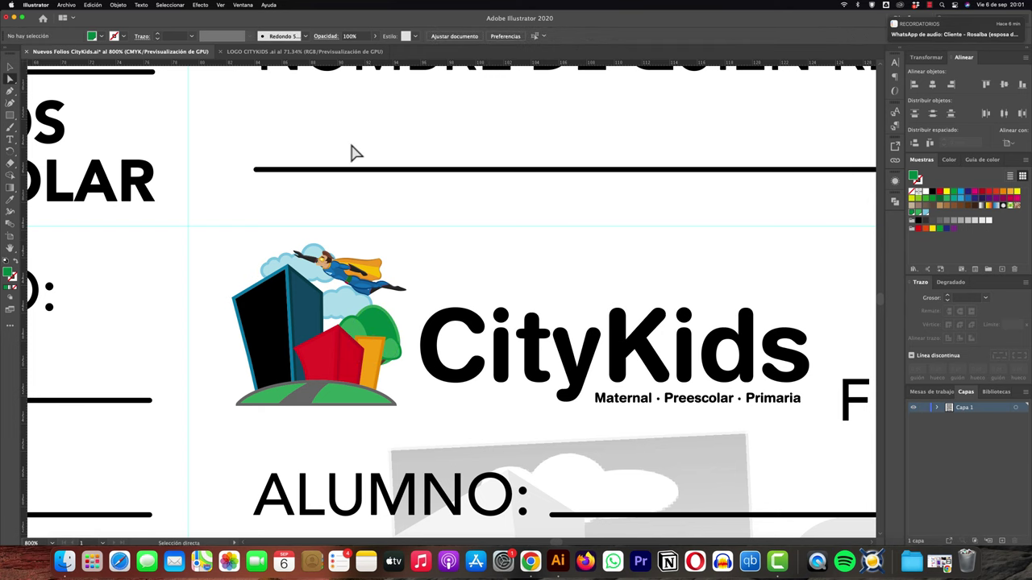
Step: Nudge the flying superhero a few pixels into place within the folio's CityKids logo
left_click(304, 52)
left_click(388, 250)
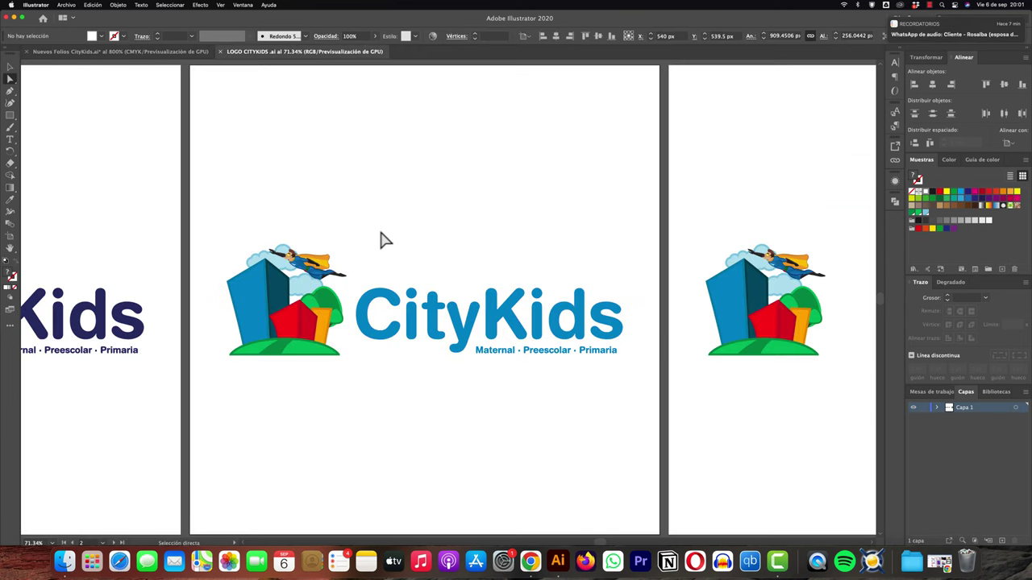
left_click(142, 53)
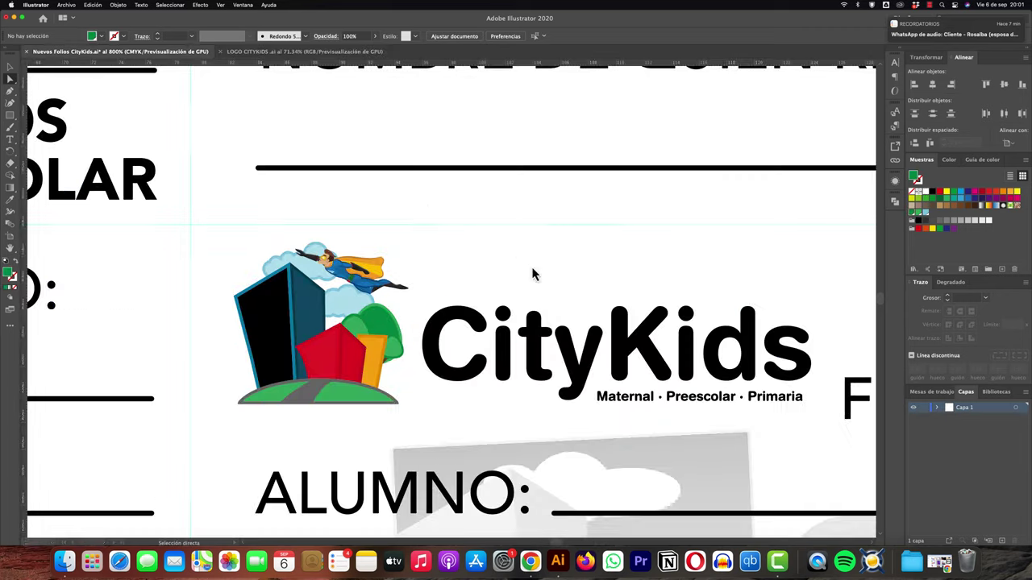
left_click(354, 311)
left_click_drag(354, 270, 360, 272)
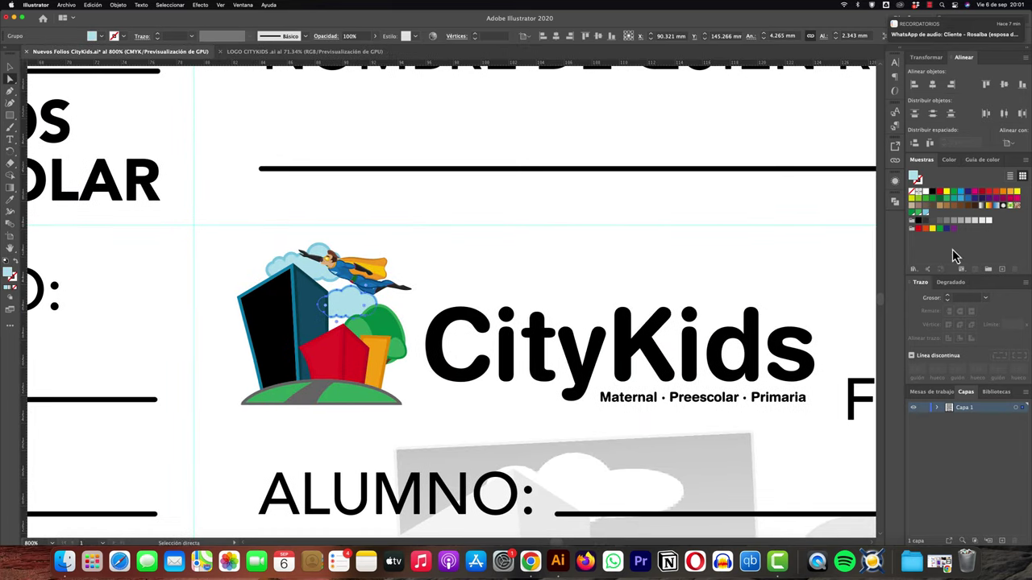
left_click(309, 274)
left_click(433, 261)
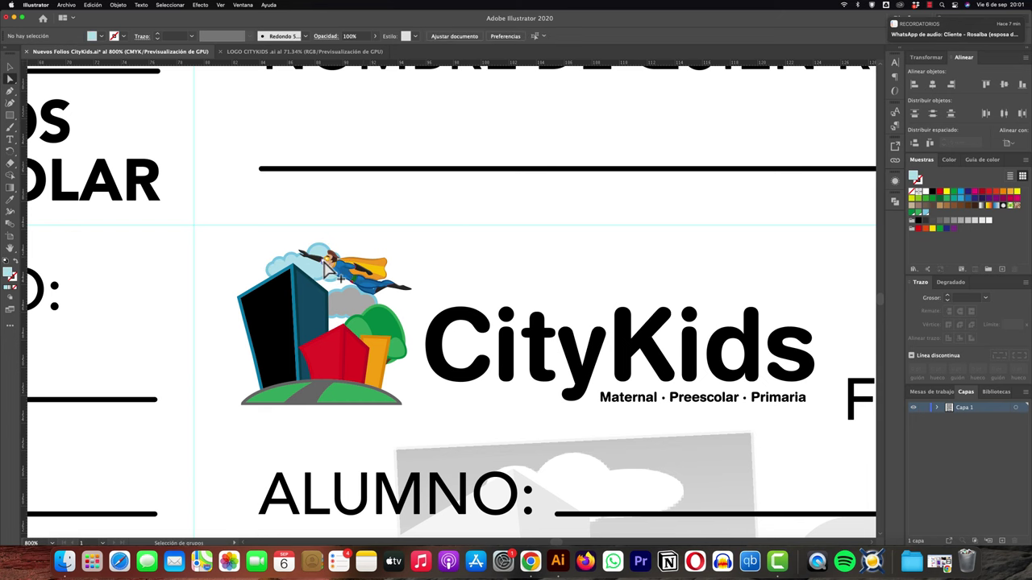
Step: Zoom in and out on the logo to inspect the repositioned superhero closely
scroll(326, 270, "up", 5)
scroll(326, 270, "up", 2)
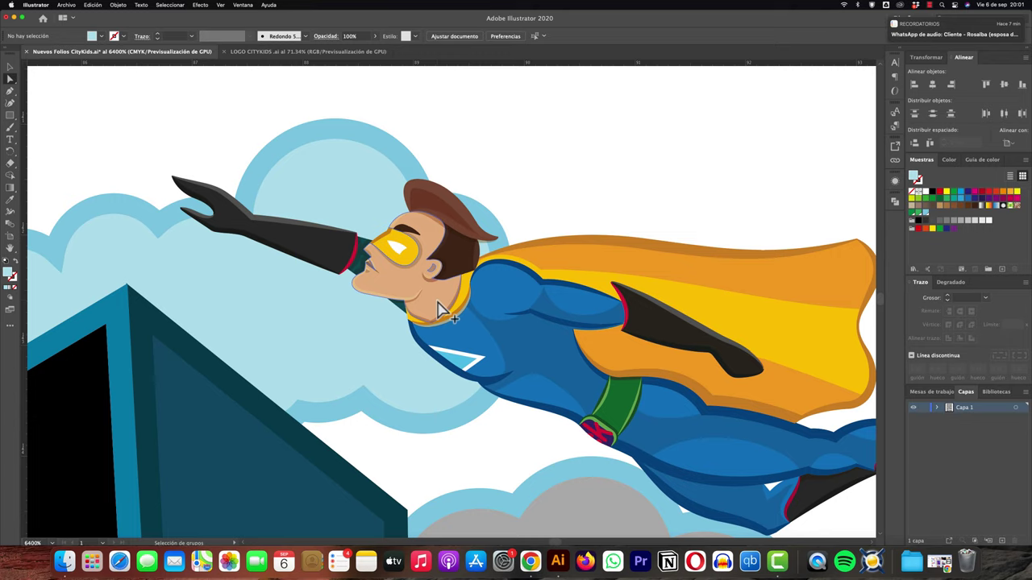
scroll(439, 311, "down", 2)
scroll(439, 311, "down", 2)
scroll(440, 311, "up", 1)
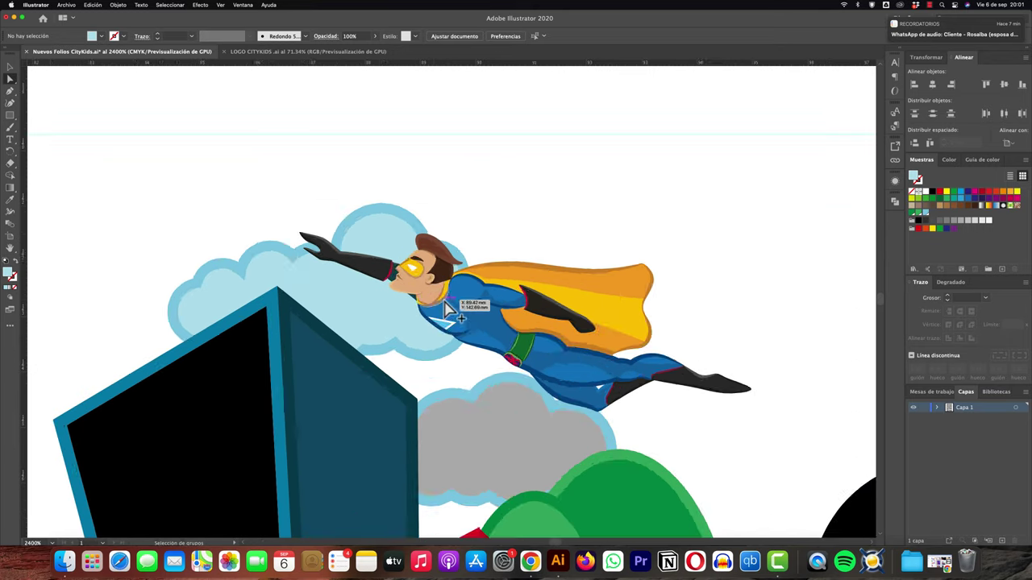
scroll(441, 310, "up", 2)
scroll(448, 310, "down", 3)
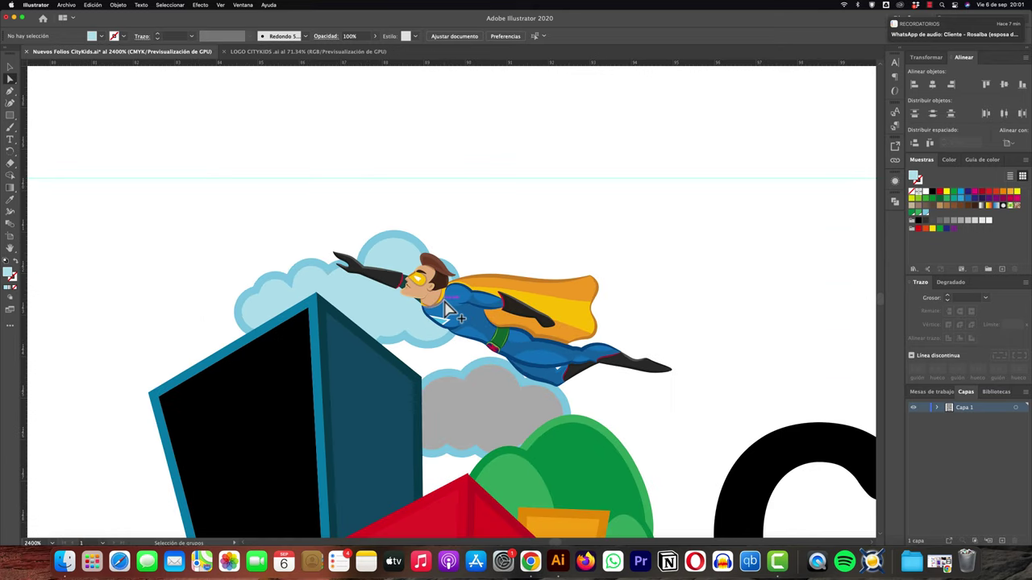
scroll(449, 311, "down", 1)
scroll(449, 310, "down", 2)
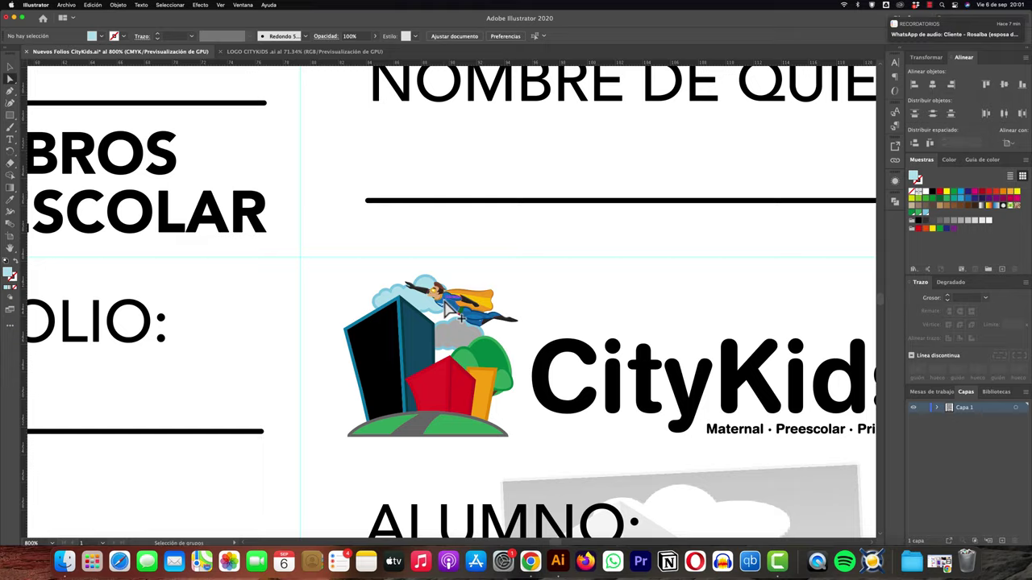
scroll(447, 306, "up", 3)
scroll(447, 306, "up", 3)
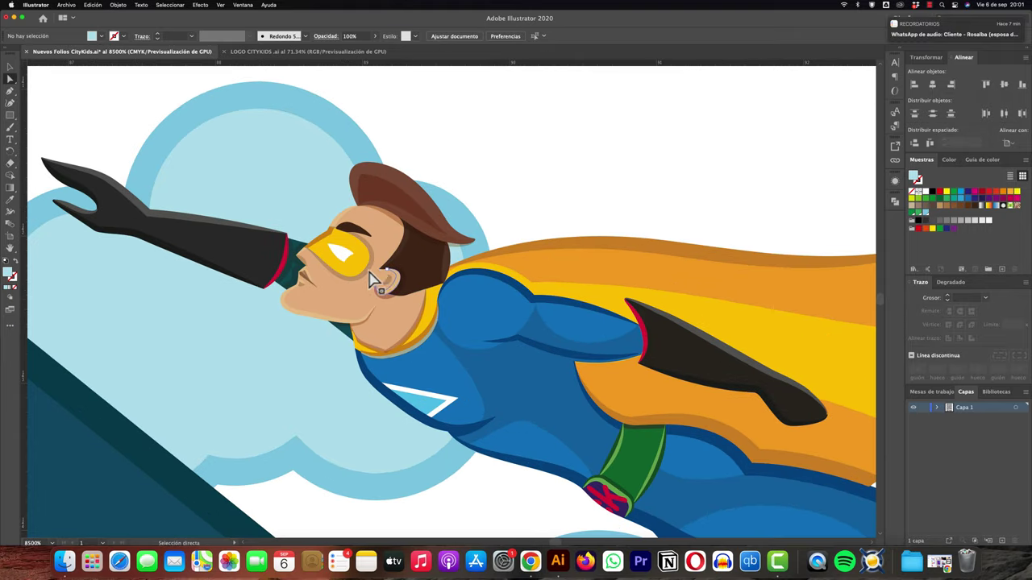
scroll(395, 291, "down", 1)
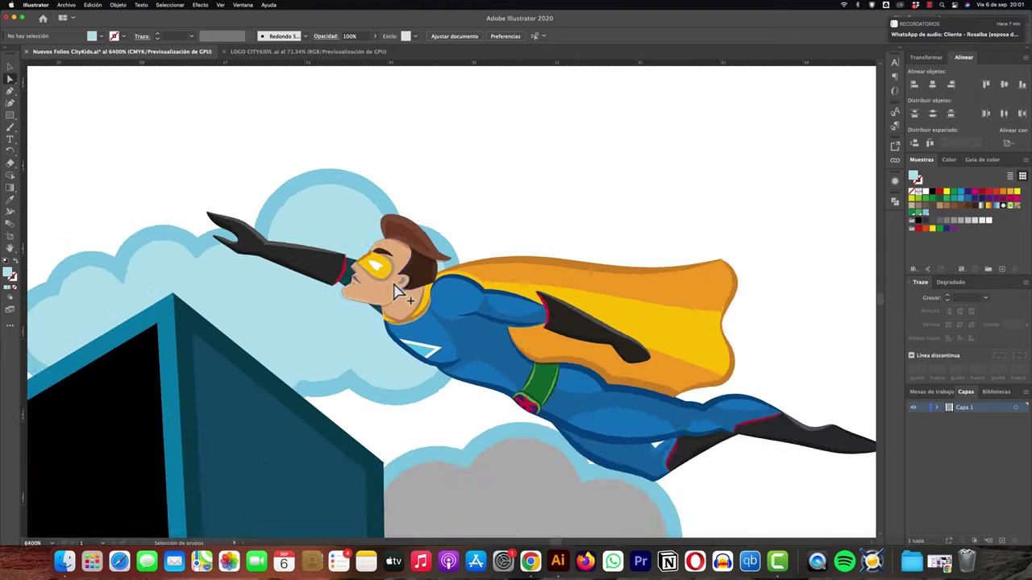
scroll(395, 292, "down", 4)
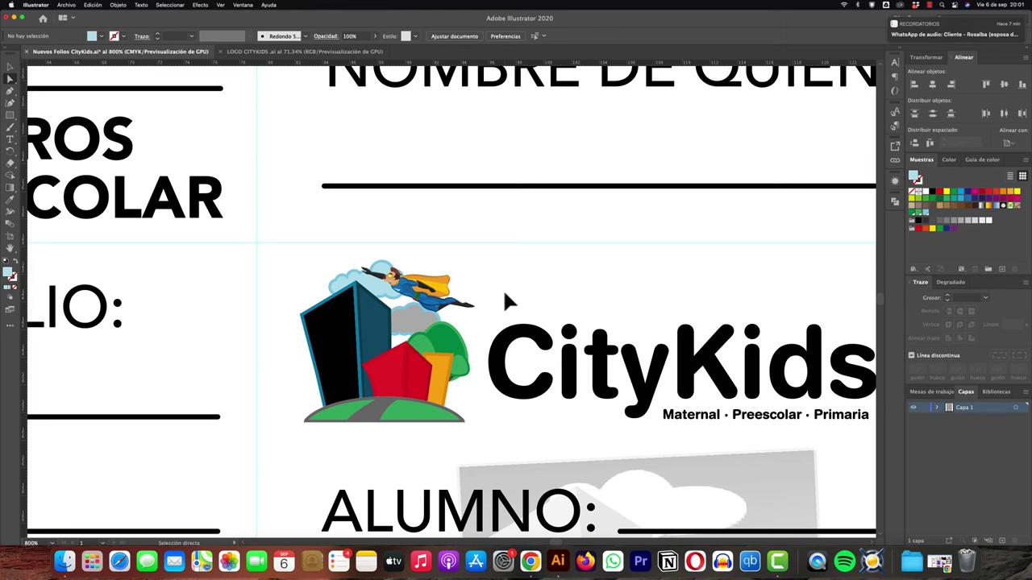
Step: Undo the black recolouring to restore the logo's blue, then select the whole logo group
key("ctrl+z")
key("ctrl+z")
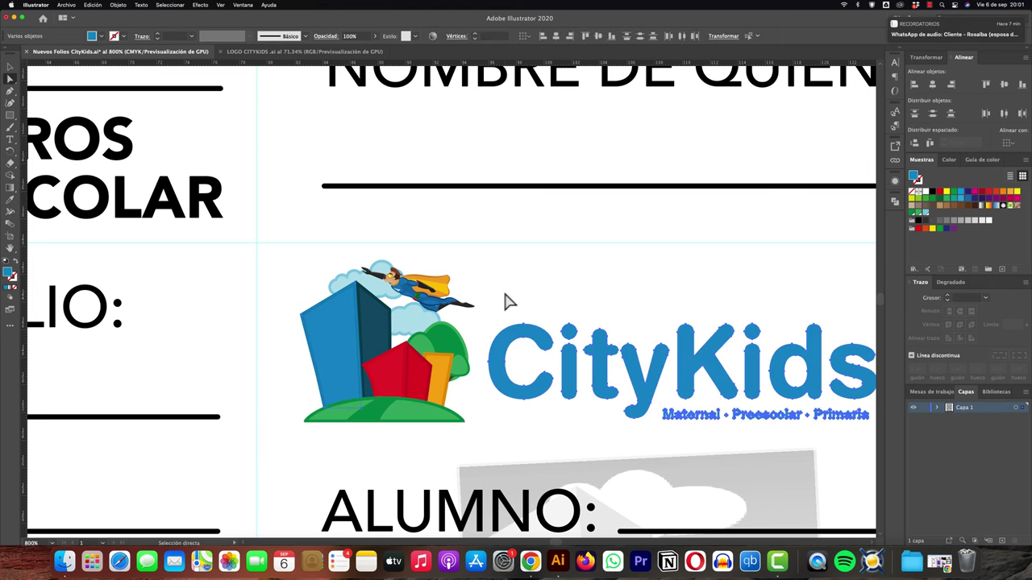
left_click_drag(502, 284, 473, 303)
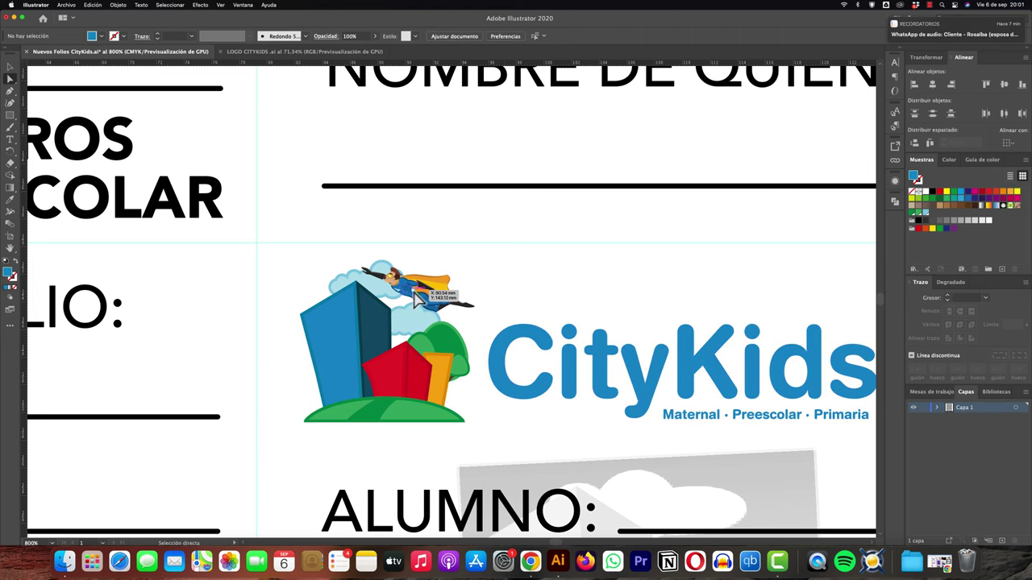
left_click(476, 286)
key("v")
left_click(423, 318)
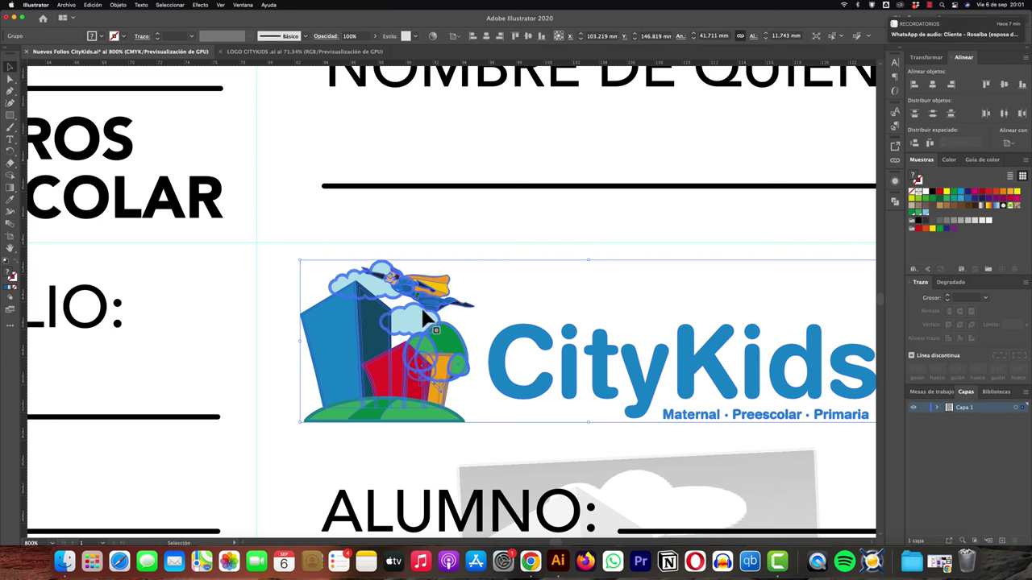
Step: Convert the entire CityKids logo to grayscale with Editar colores > Convertir a escala de grises
scroll(306, 290, "up", 1)
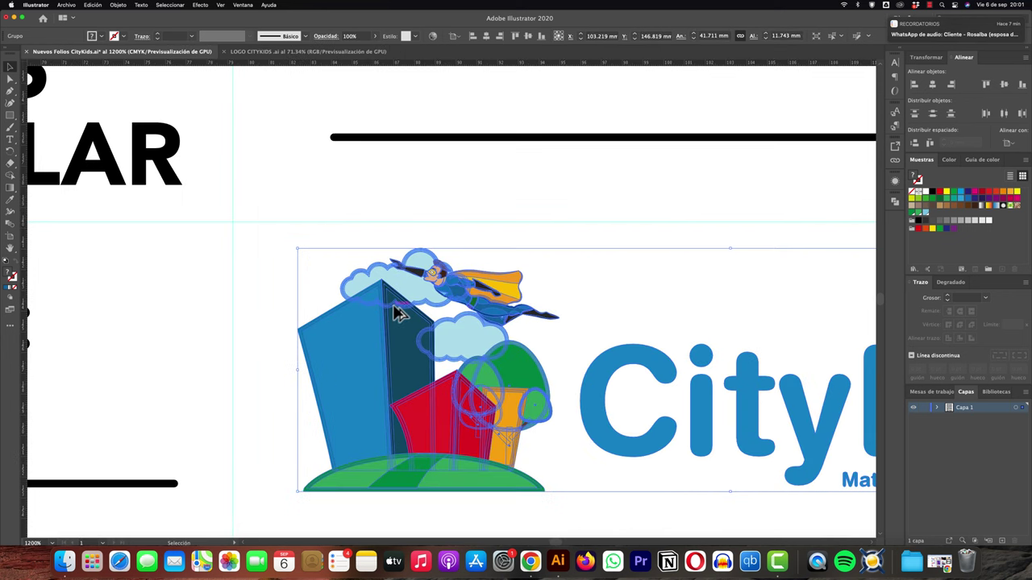
scroll(395, 309, "down", 3)
scroll(399, 310, "up", 2)
scroll(407, 314, "up", 1)
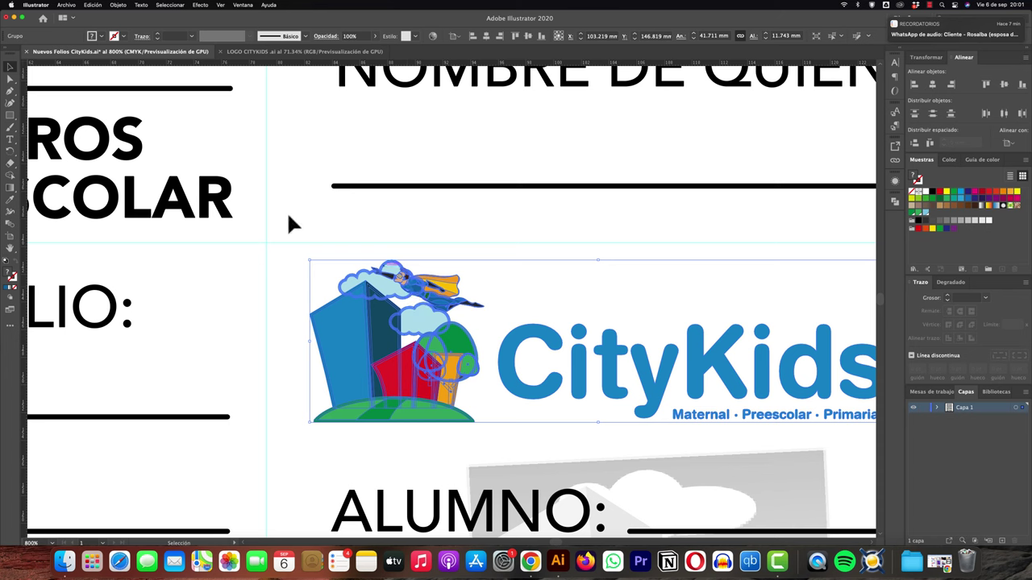
left_click(91, 6)
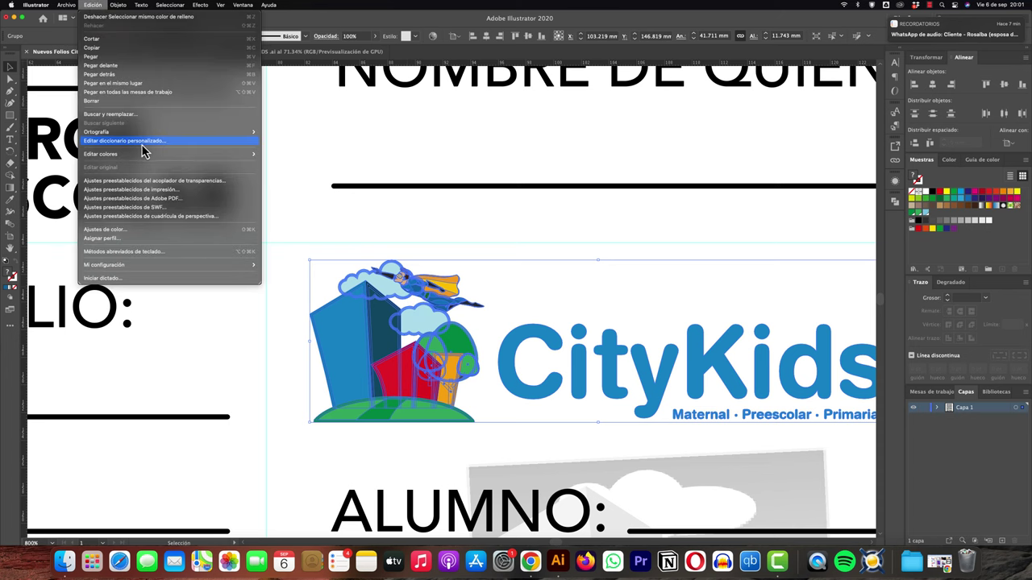
mouse_move(100, 154)
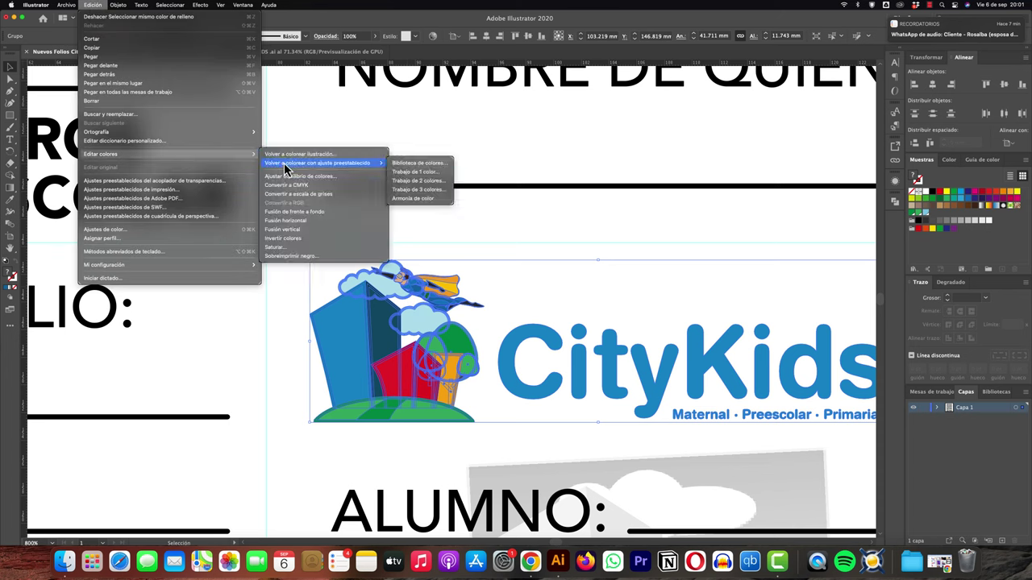
left_click(320, 196)
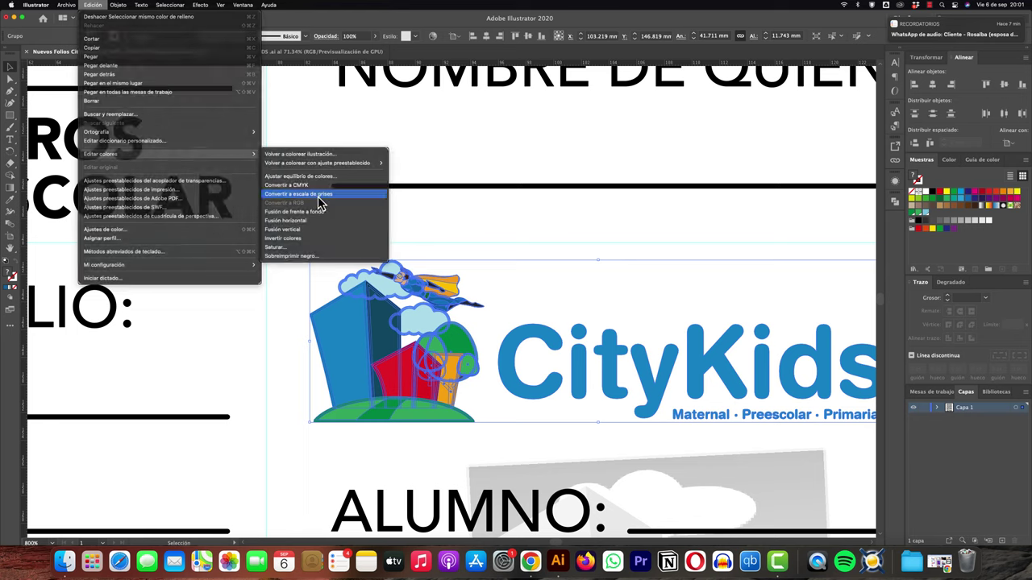
left_click(472, 256)
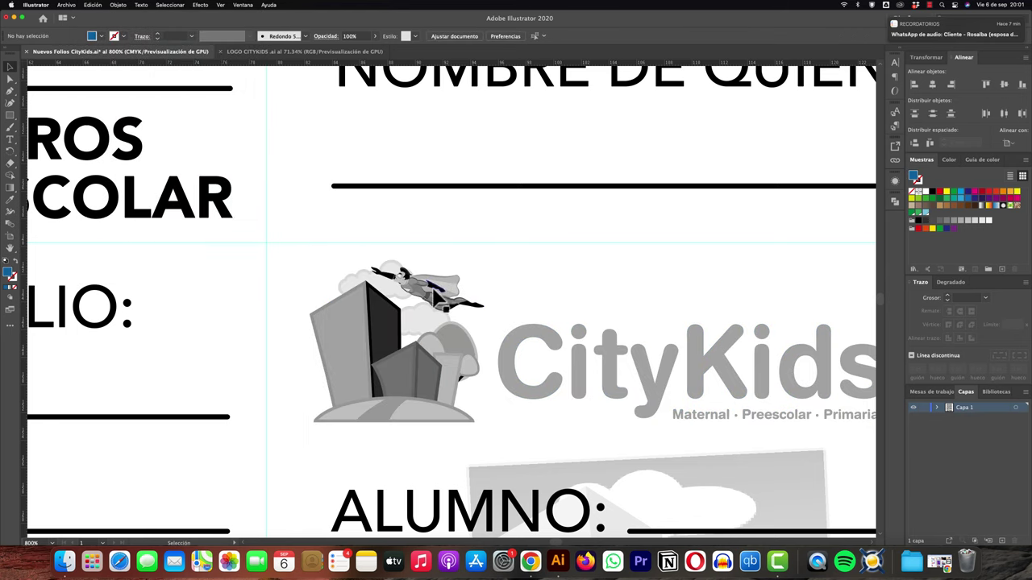
Step: Compare the logo's colour and grayscale versions, keep grayscale, and zoom out to 200%
scroll(403, 283, "up", 5)
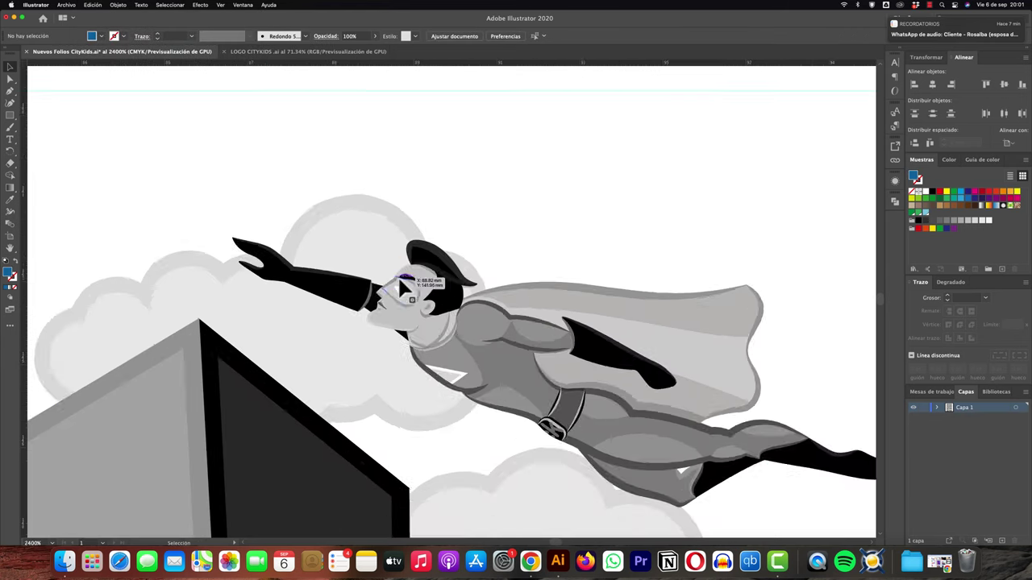
scroll(495, 329, "up", 3)
scroll(508, 330, "down", 2)
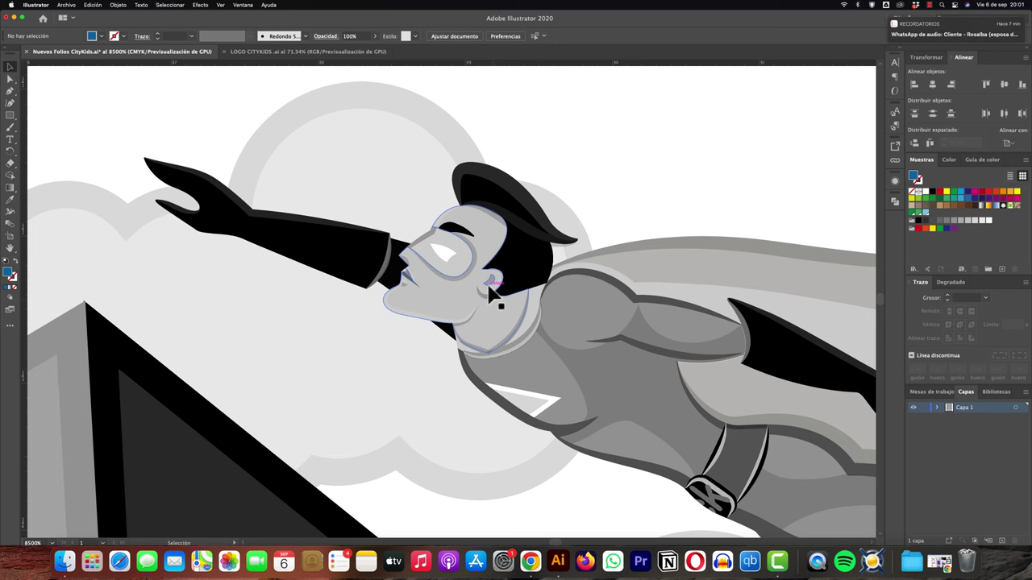
left_click(503, 328)
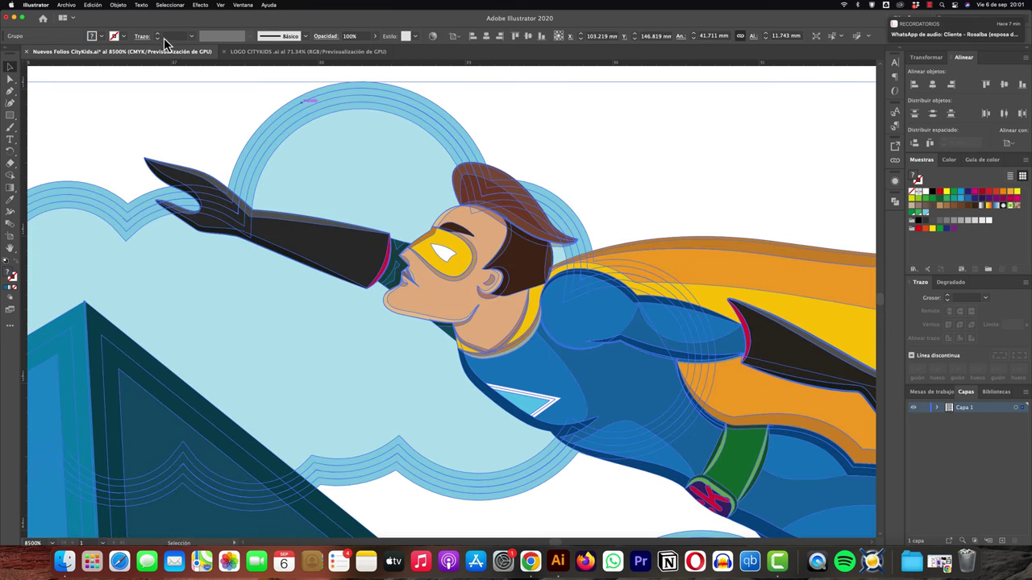
left_click(93, 5)
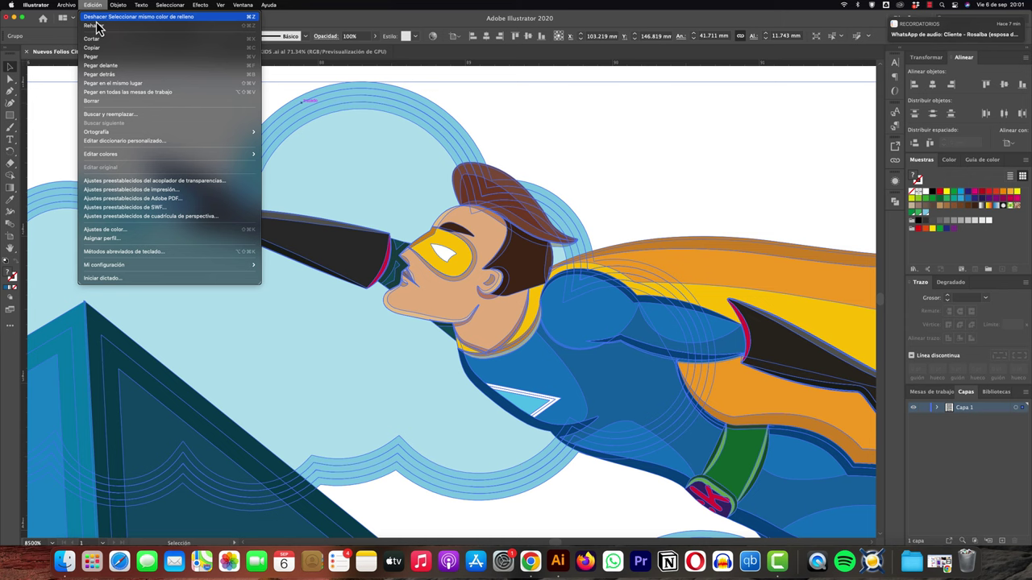
left_click(97, 25)
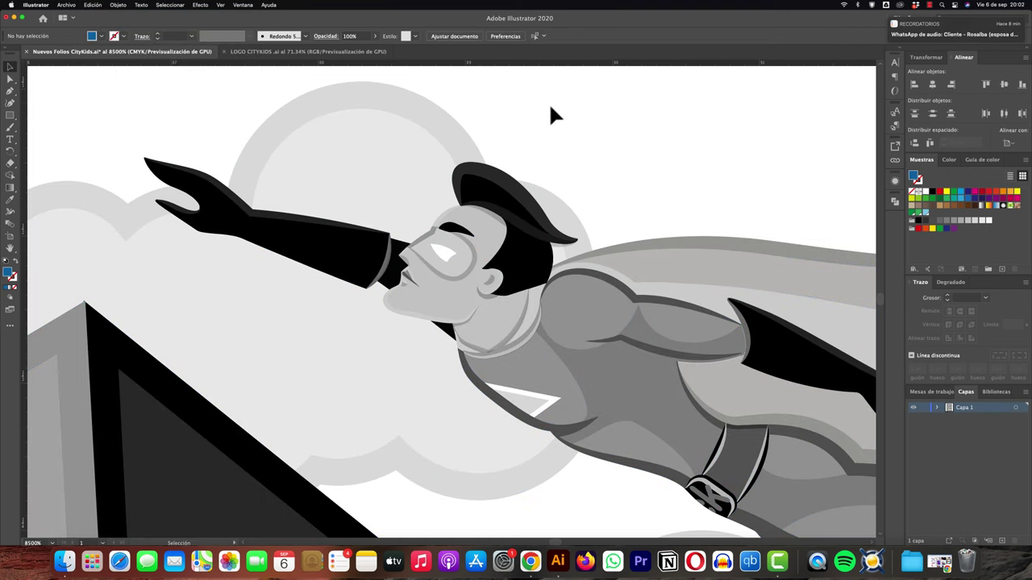
scroll(550, 109, "down", 5)
scroll(551, 108, "down", 5)
scroll(551, 109, "down", 3)
Step: Delete the old grey citykids logo from the neighbouring Libros Primaria slip
scroll(551, 108, "down", 2)
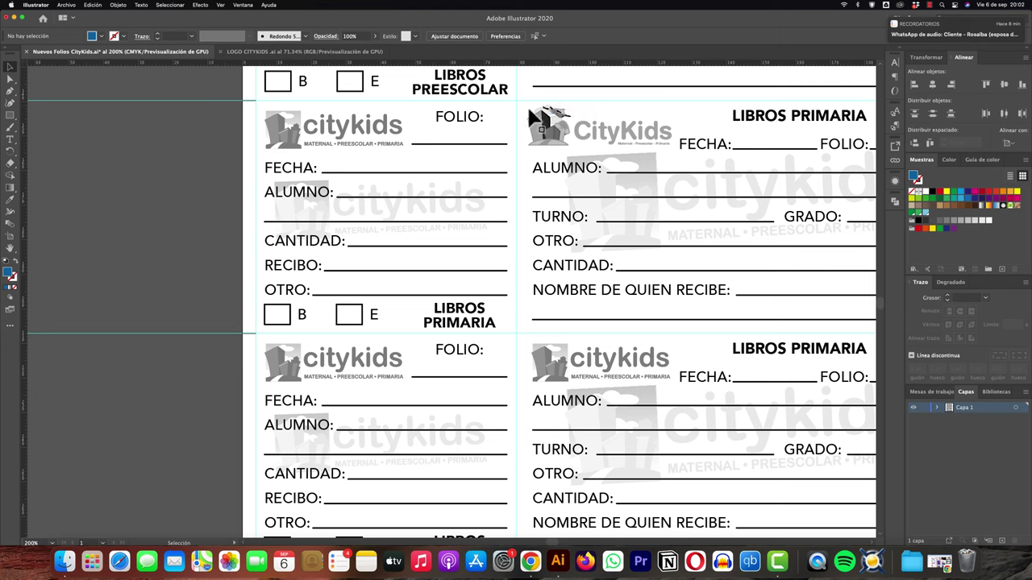
left_click(303, 116)
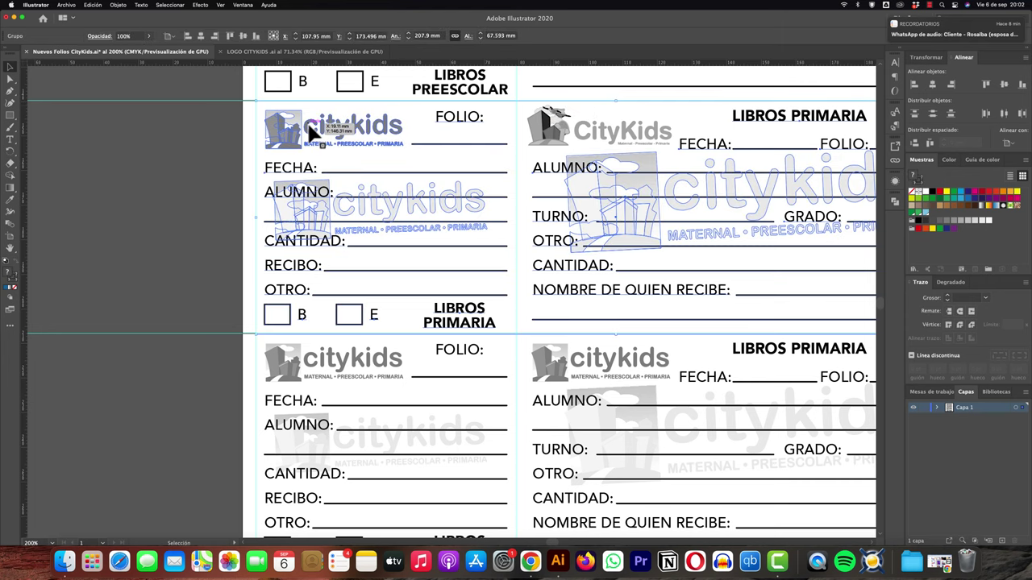
double_click(307, 130)
left_click(314, 129)
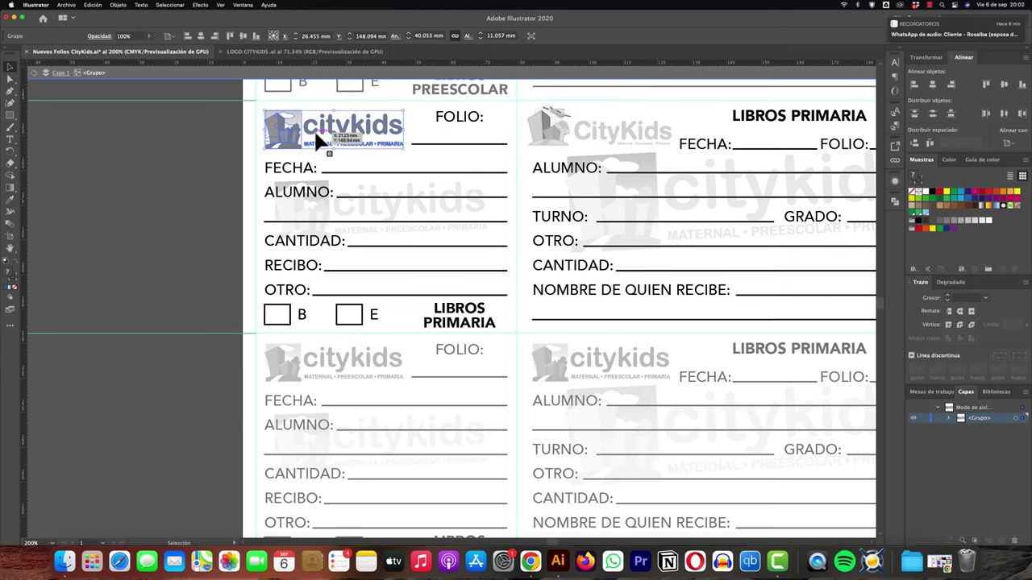
key("Delete")
double_click(205, 137)
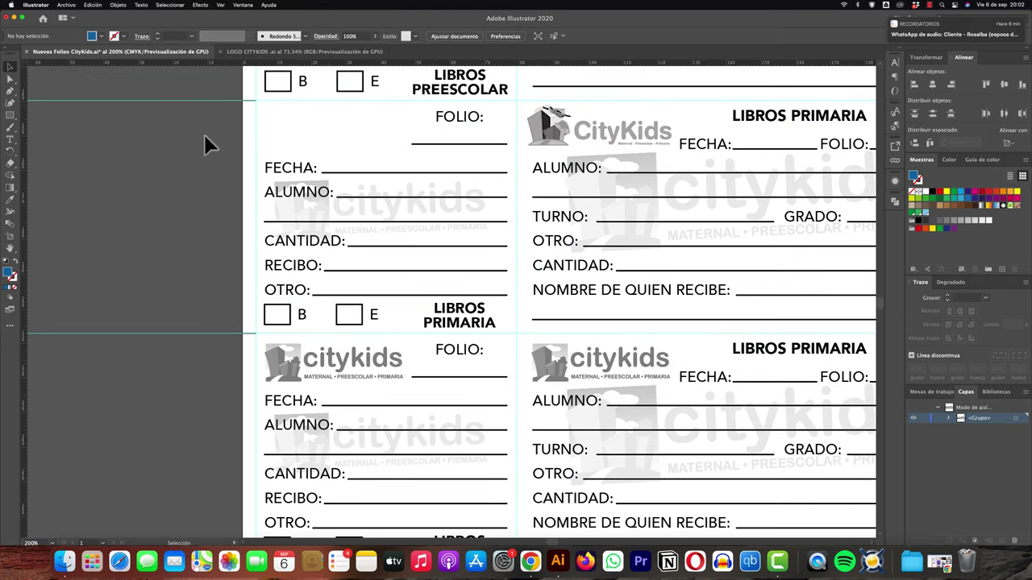
Step: Delete both slips' faint citykids background watermarks and recentre the view on that row
left_click(449, 214)
double_click(447, 206)
left_click(450, 206)
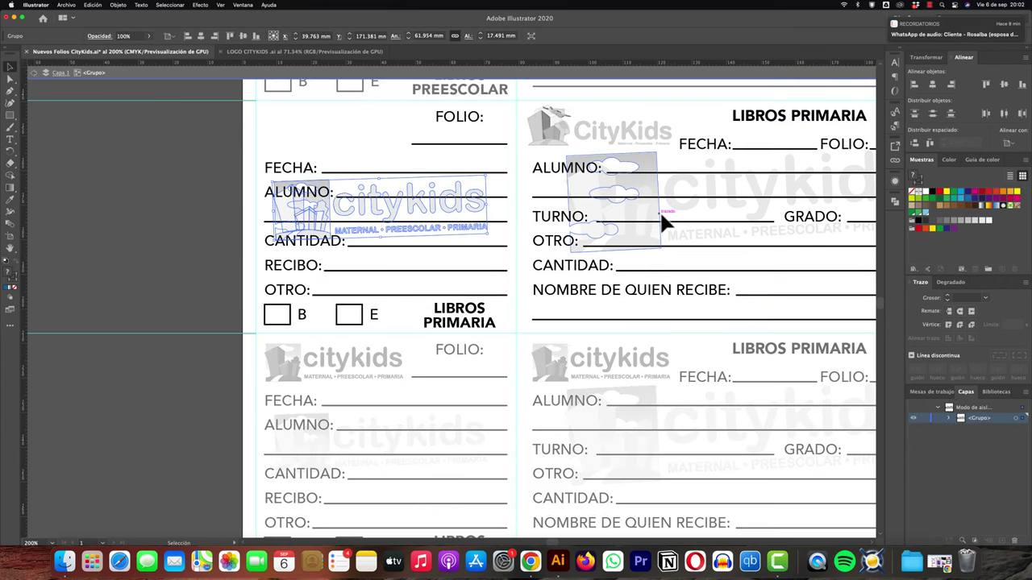
left_click(653, 213, "shift")
key("Delete")
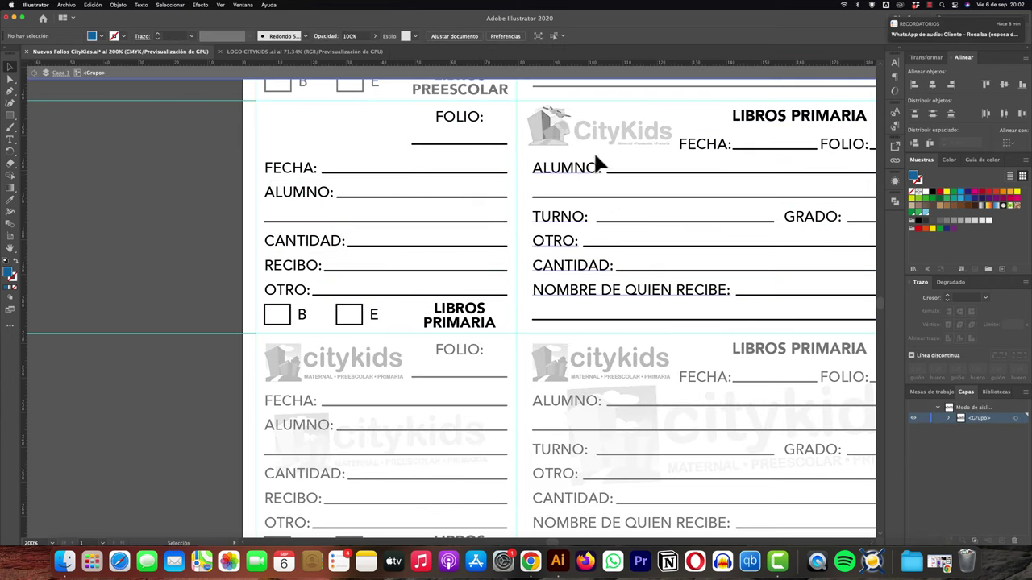
double_click(529, 159)
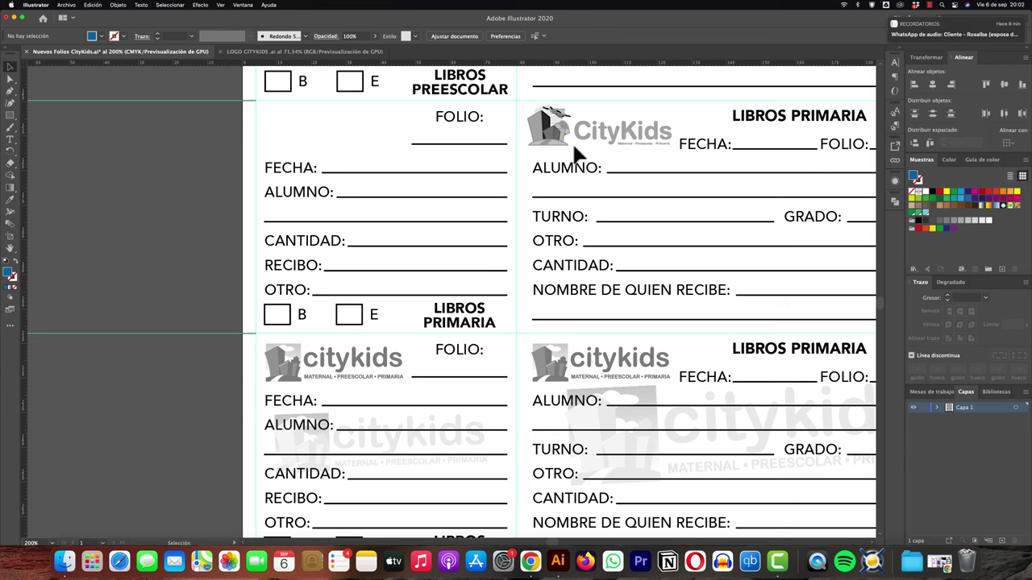
left_click_drag(602, 167, 530, 219)
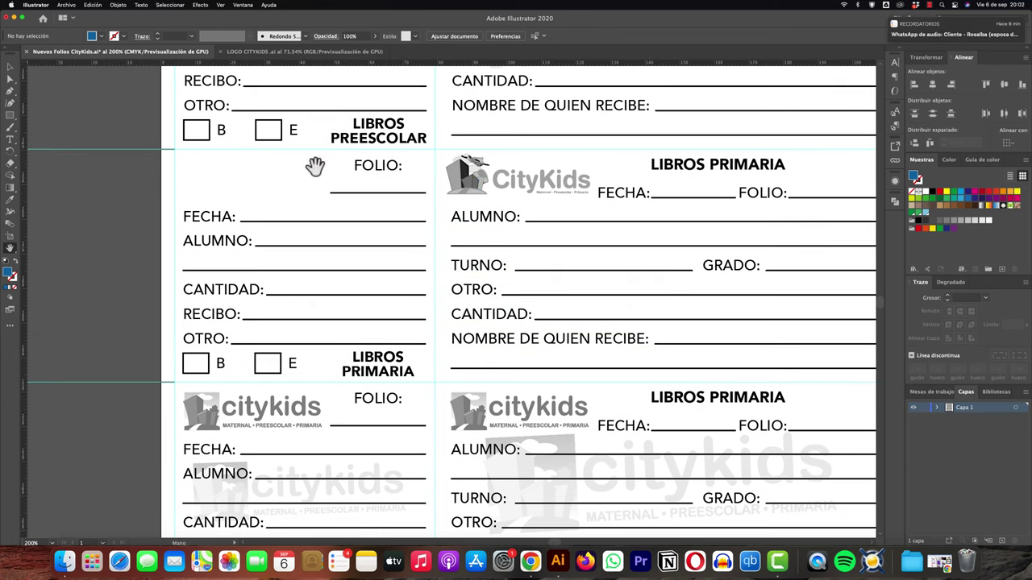
Step: Enlarge the new CityKids logo slightly from its corner handle
left_click(8, 71)
left_click(482, 201)
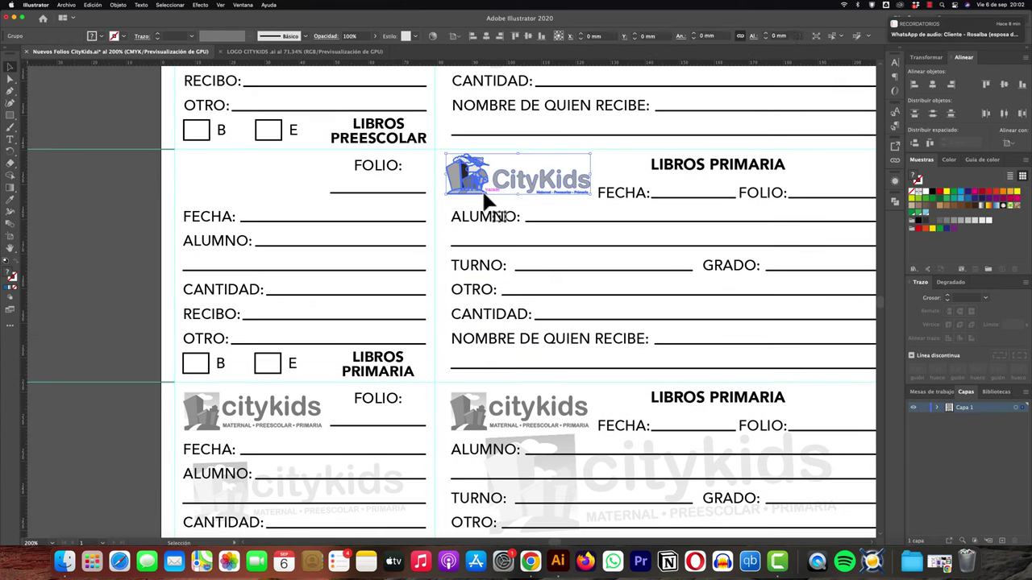
left_click_drag(595, 202, 598, 205)
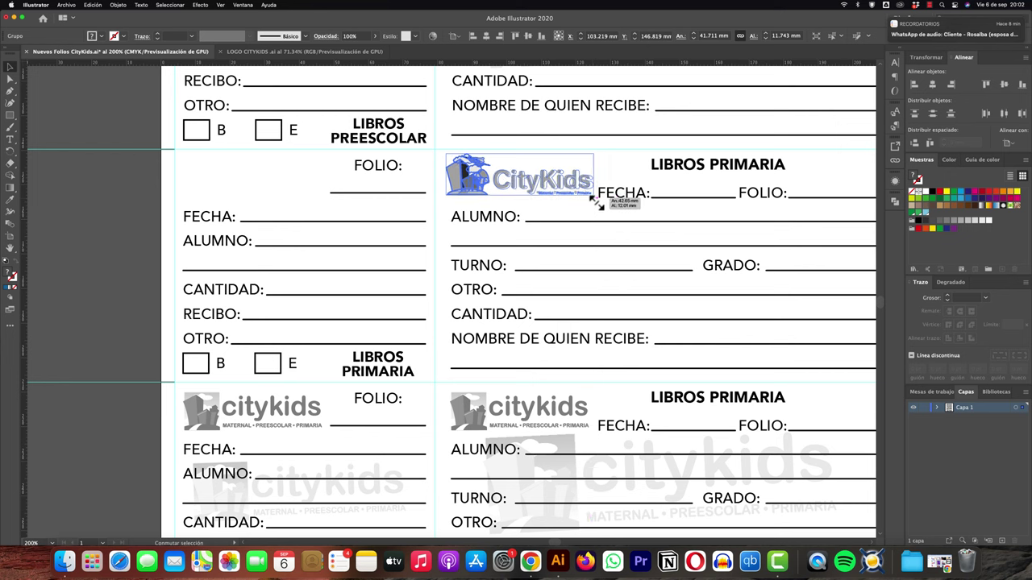
left_click(559, 203)
Step: Delete the leftover watermark pieces in that row and switch to the LOGO CITYKIDS document
left_click(533, 185)
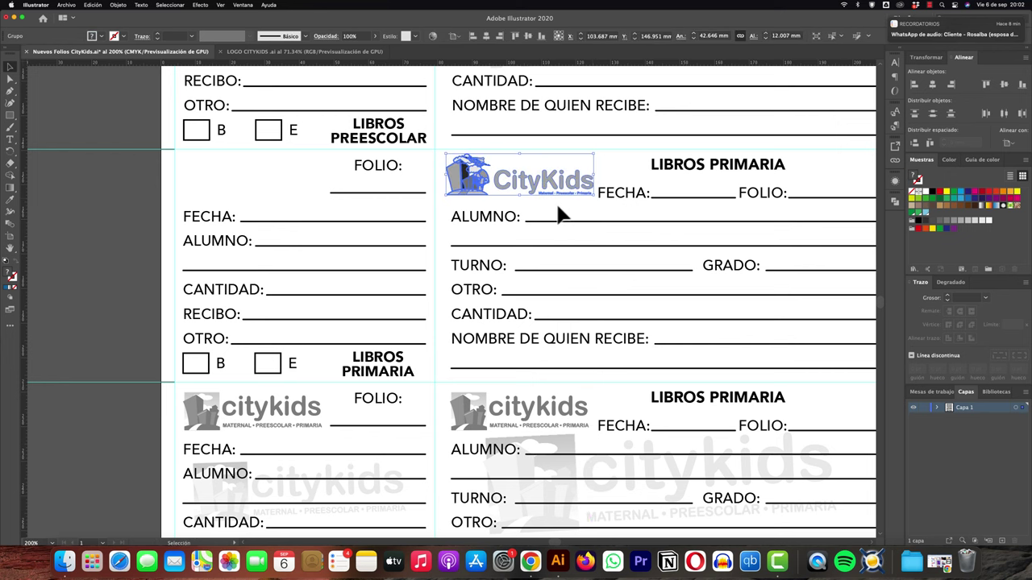
double_click(572, 205)
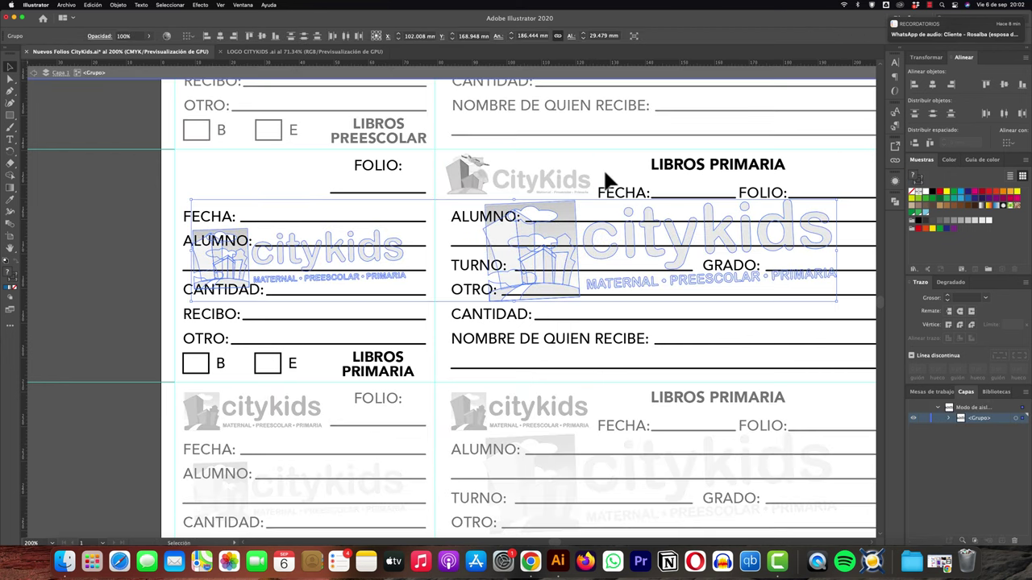
key("Delete")
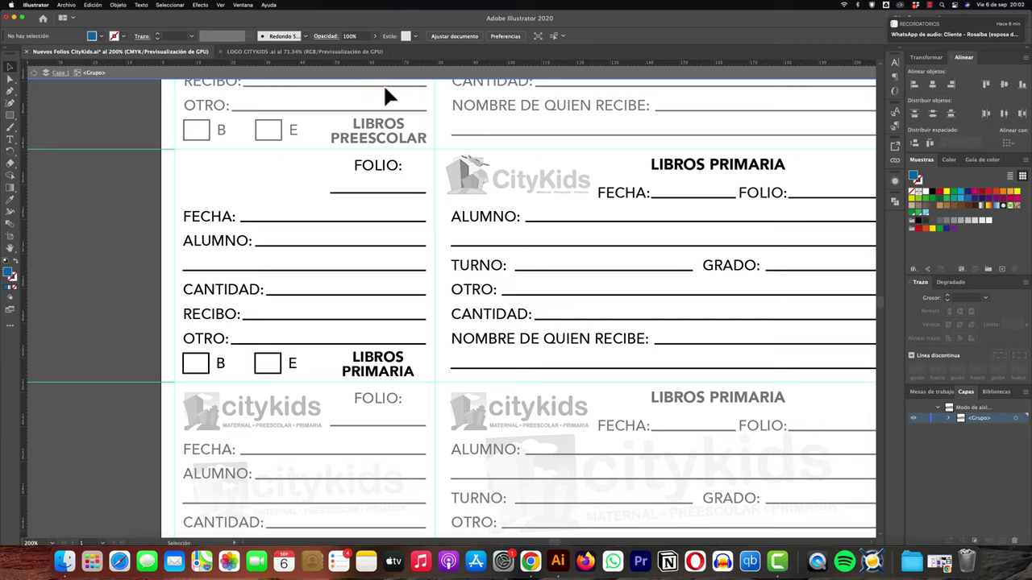
left_click(315, 52)
Step: Paste a copy of the full-colour CityKids logo into the Nuevos Folios document
left_click(362, 322)
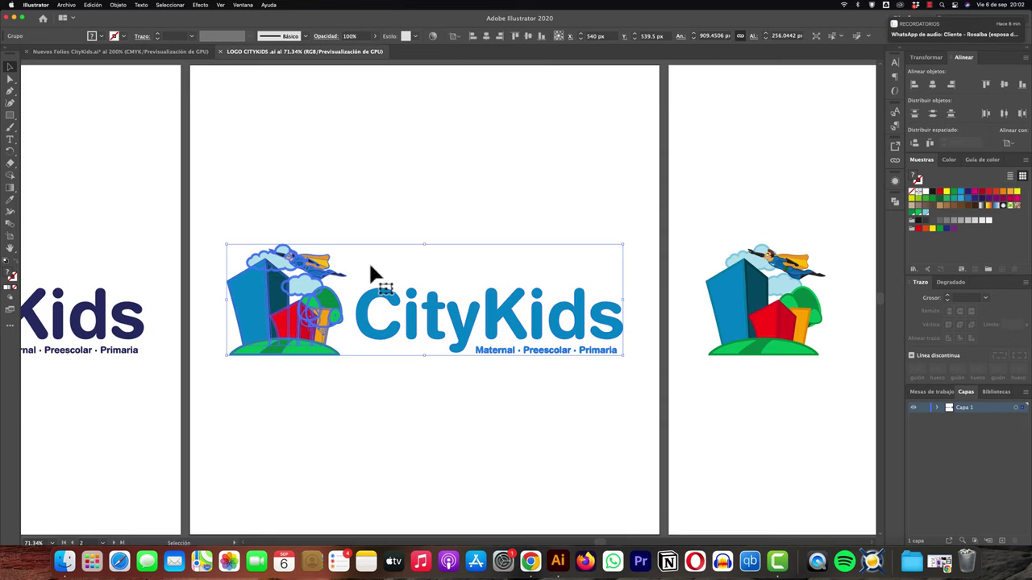
left_click(116, 53)
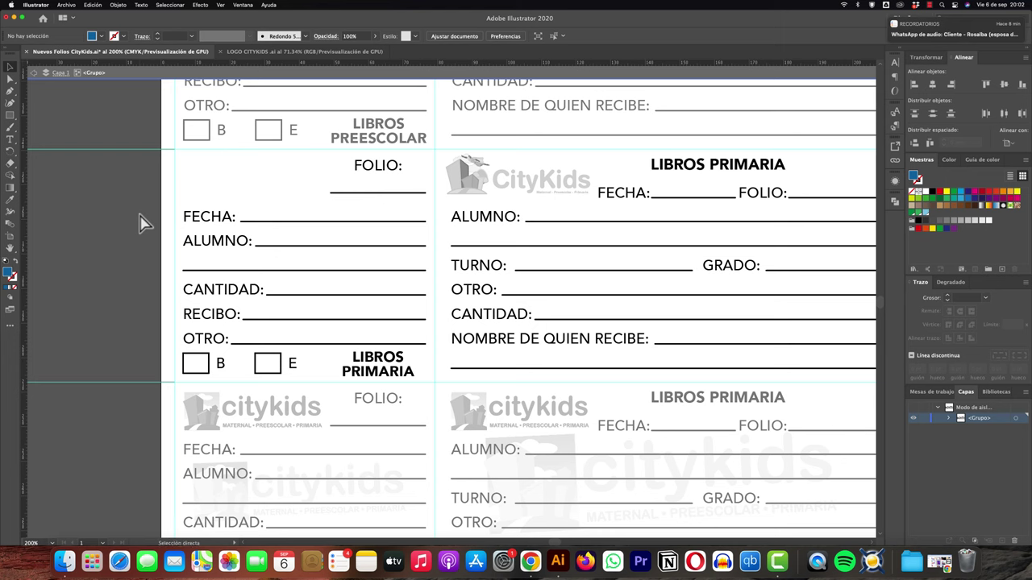
key("ctrl+v")
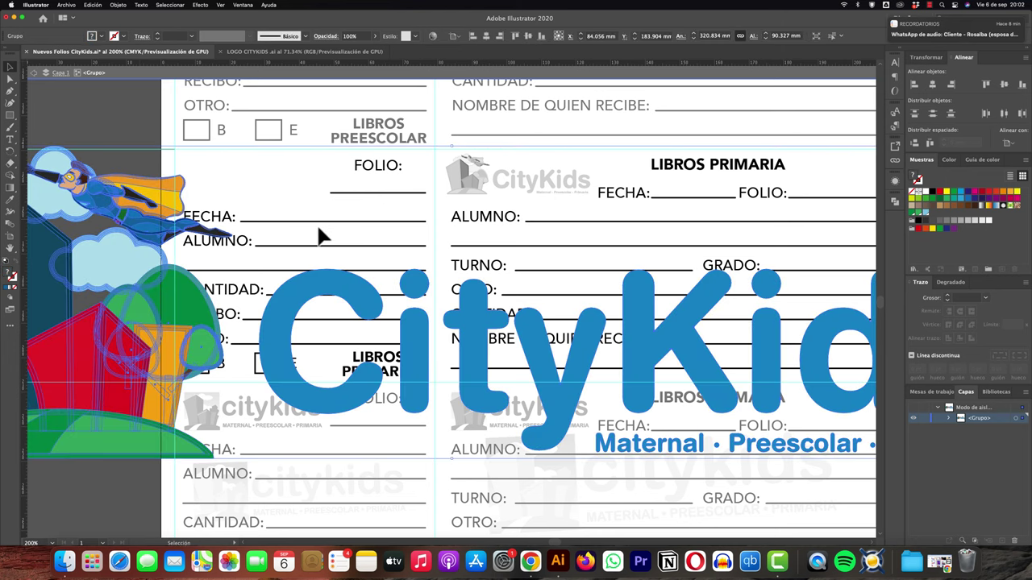
Step: Shrink the pasted logo, place it below the artboard, and select it
scroll(317, 223, "down", 5)
mouse_move(436, 269)
left_mouse_down()
mouse_move(300, 228)
mouse_move(475, 276)
mouse_move(458, 338)
mouse_move(686, 360)
left_mouse_up()
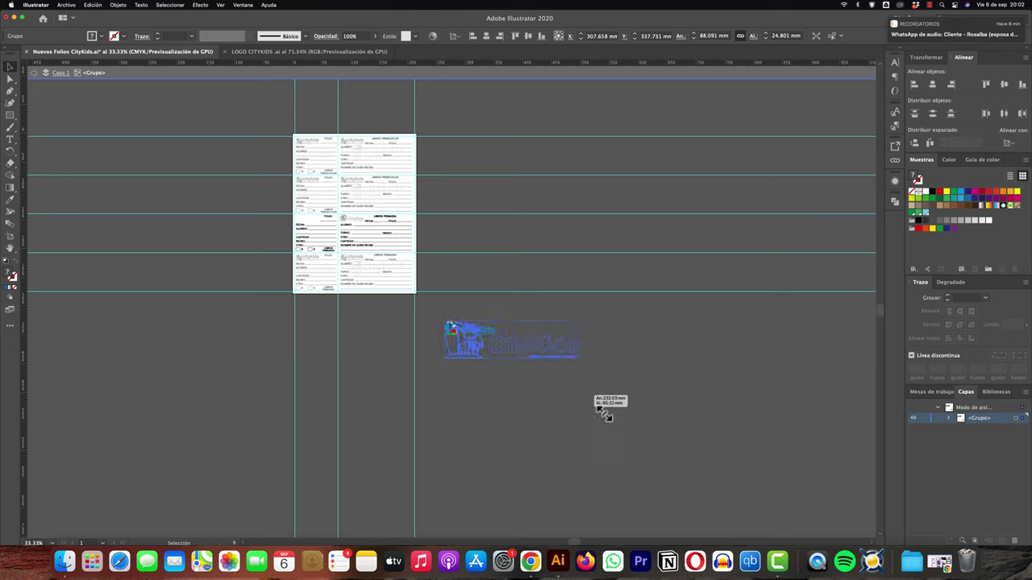
left_click(686, 360)
left_click(504, 359)
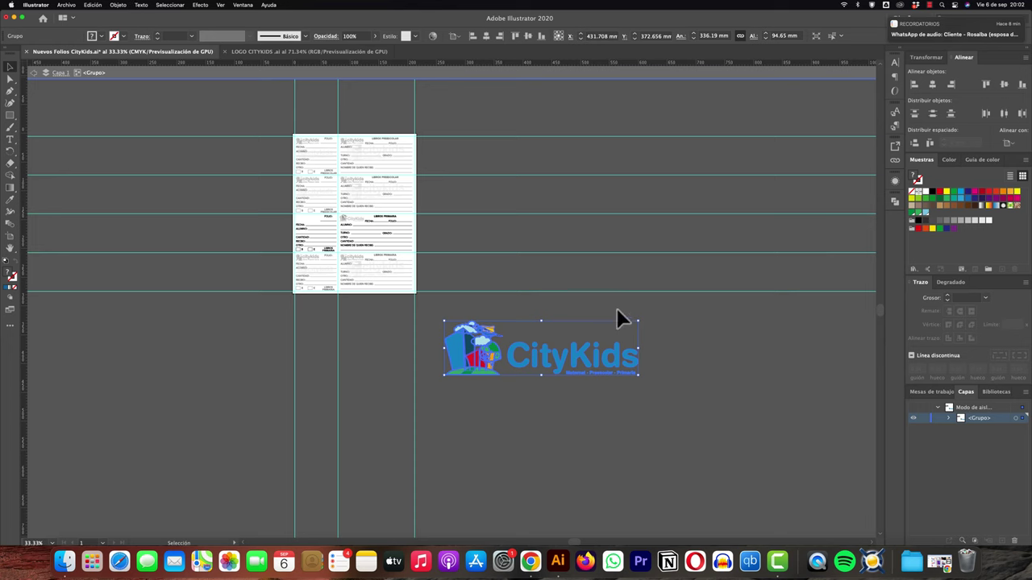
left_click(92, 5)
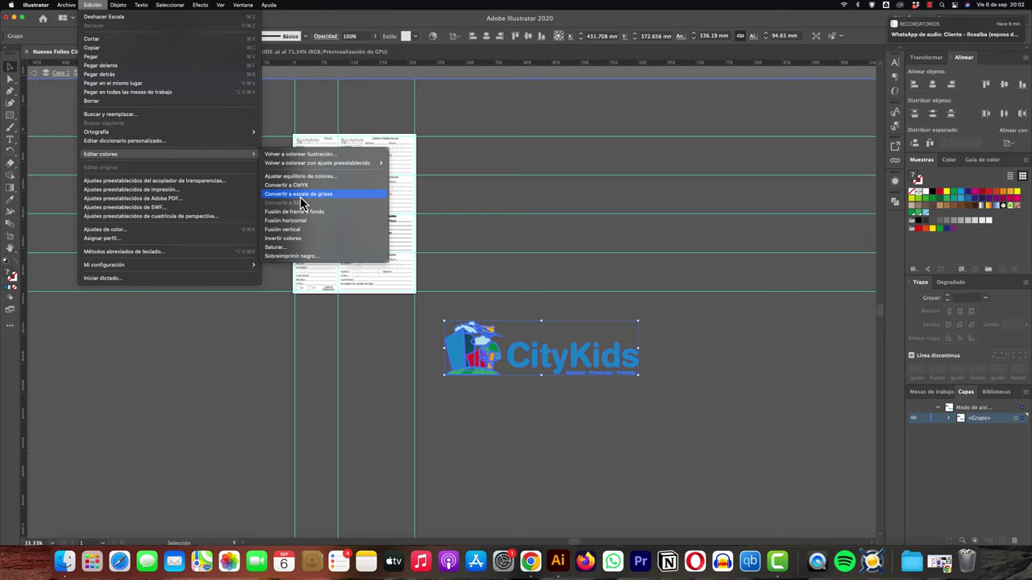
Step: Convert the spare pasted logo to grayscale, then delete it from the canvas
left_click(299, 196)
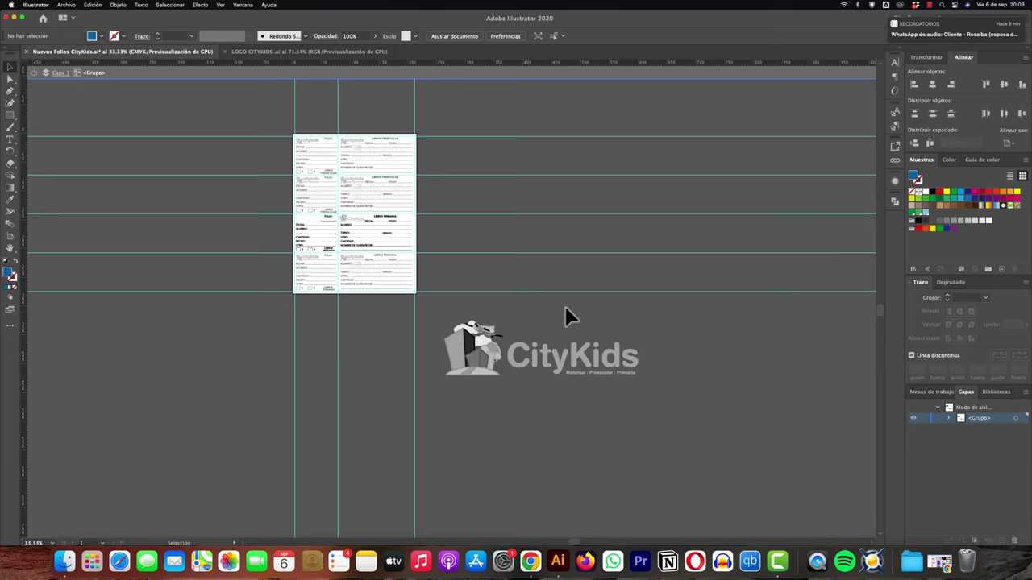
scroll(565, 307, "down", 2)
left_click(492, 323)
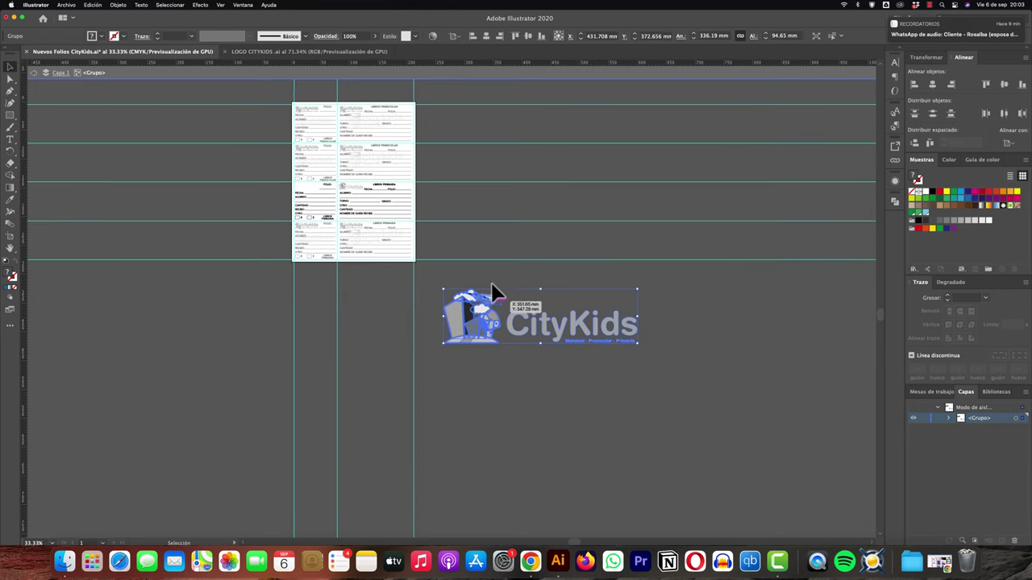
left_click(482, 278)
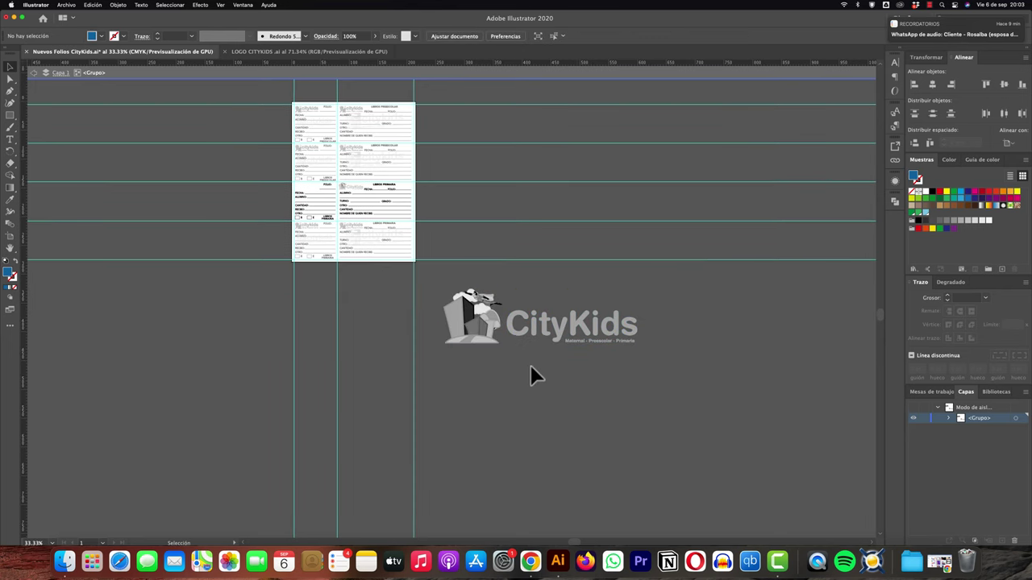
left_click(493, 324)
key("Delete")
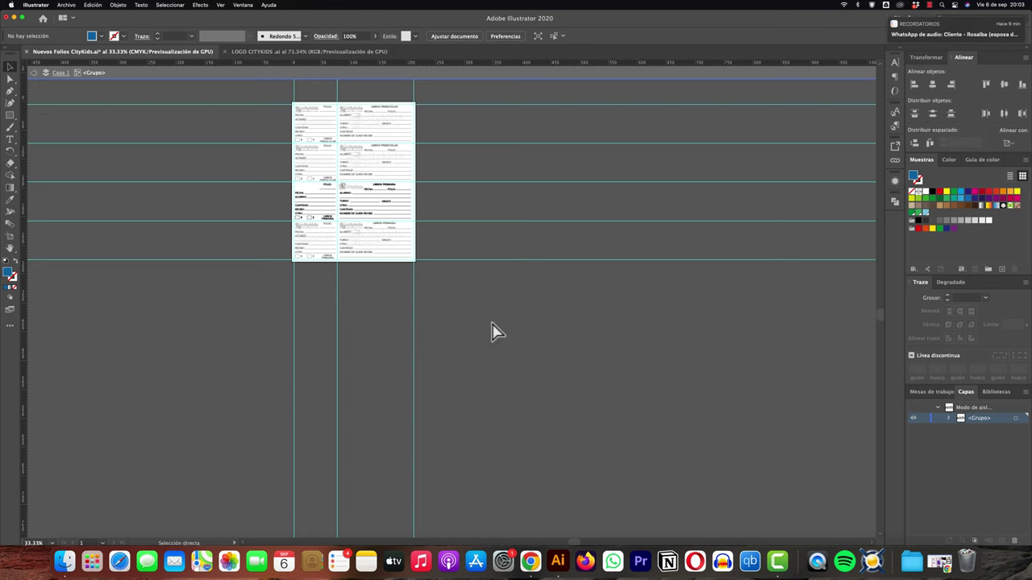
Step: Fit the whole receipt sheet in the window, then switch to Camtasia
key("ctrl+0")
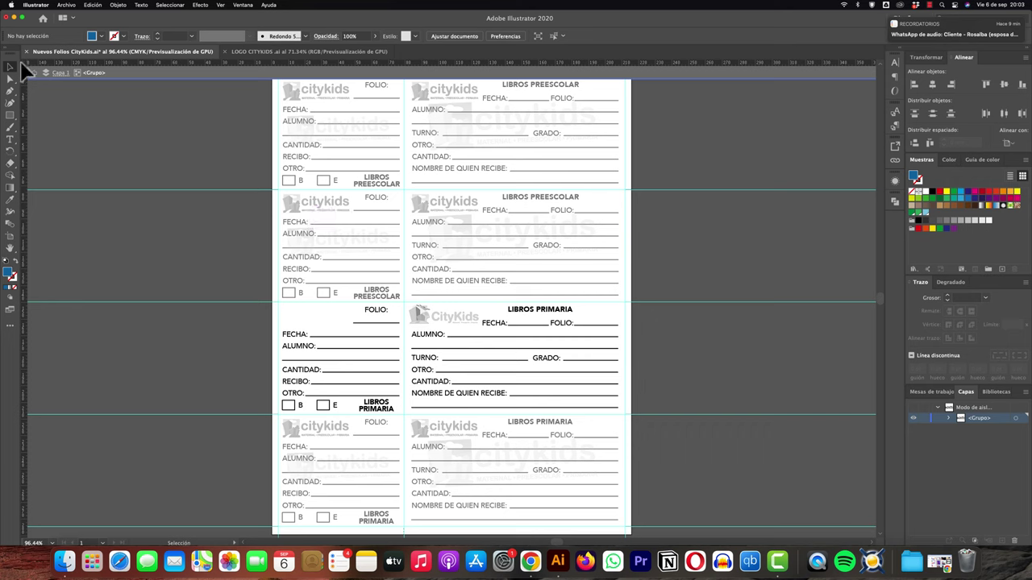
key("super+alt+2")
left_click(778, 564)
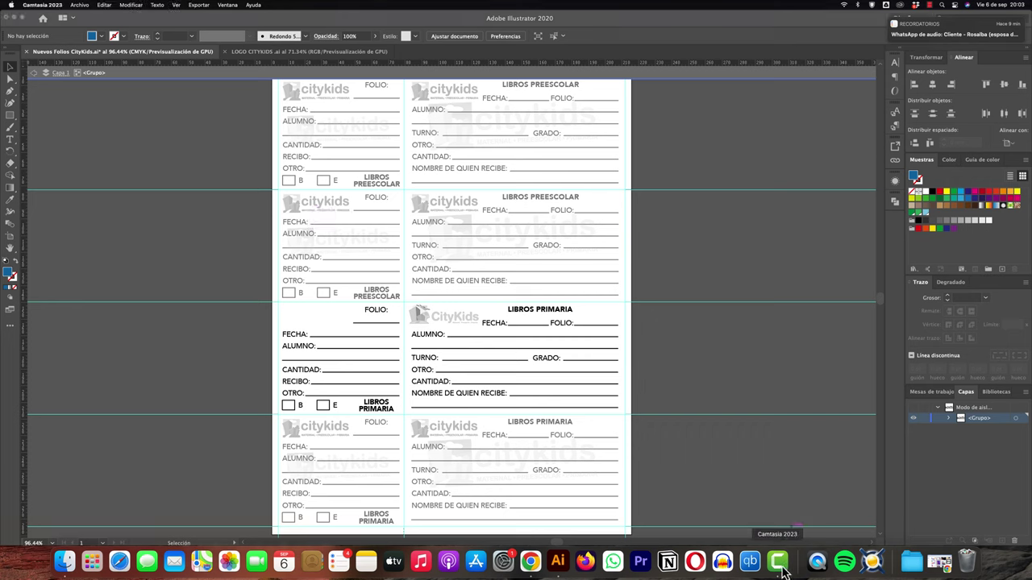